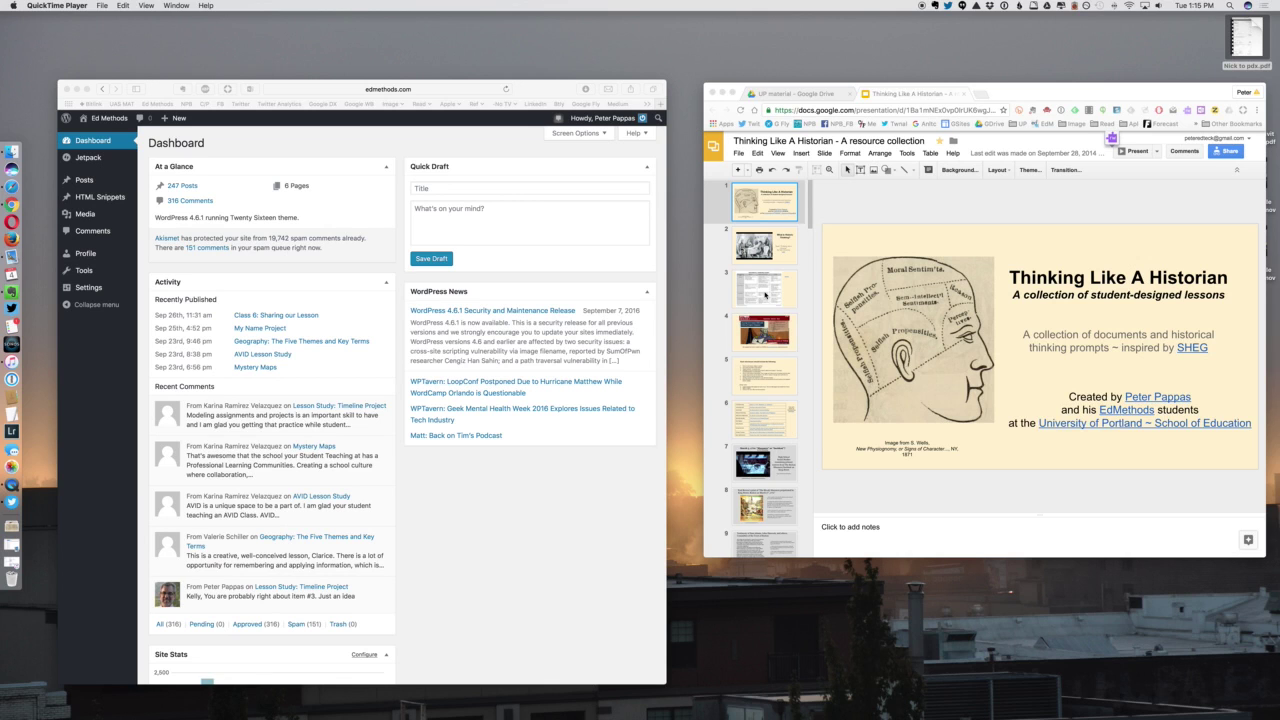
Check who can access the presentation by link in its sharing options
left_click(1231, 155)
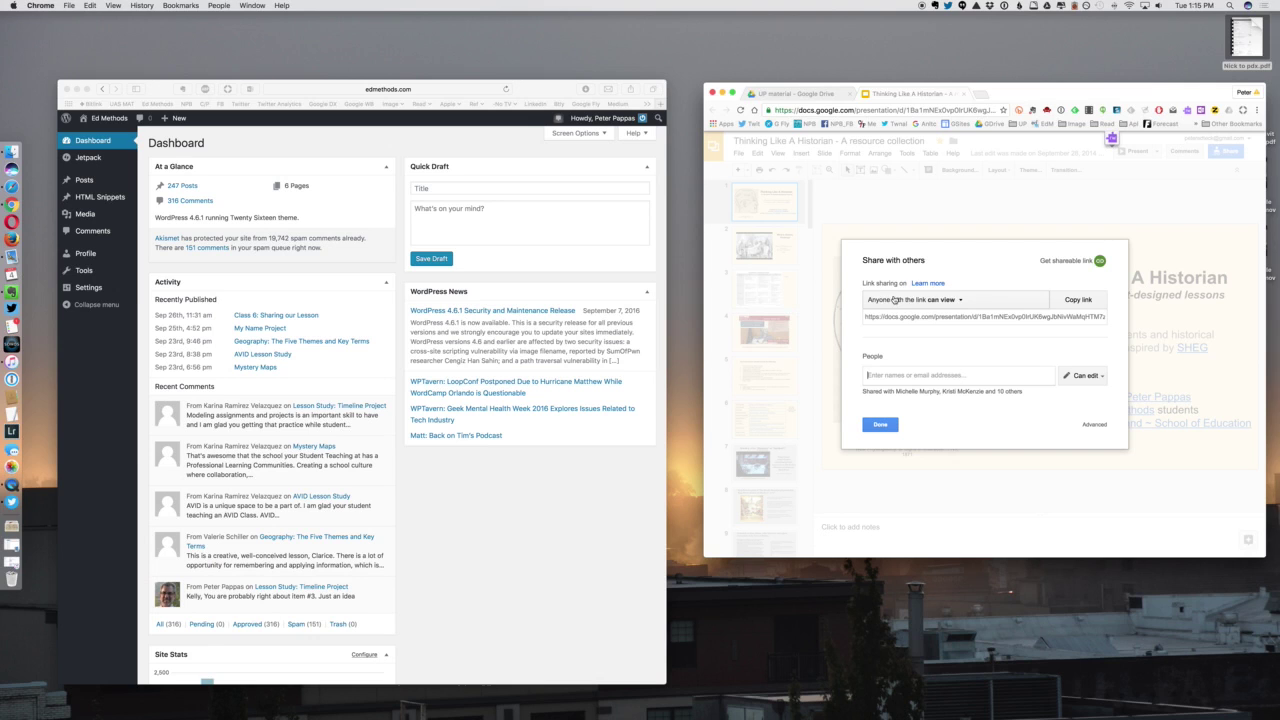
left_click(960, 302)
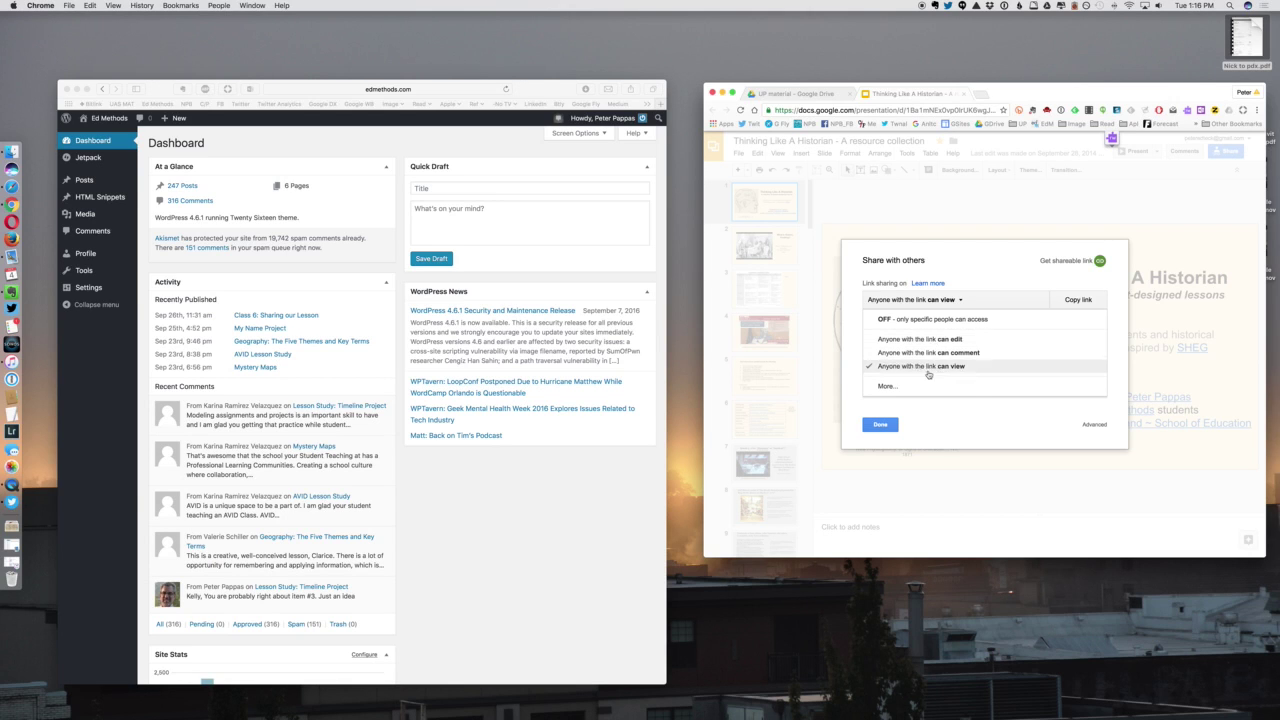
left_click(880, 424)
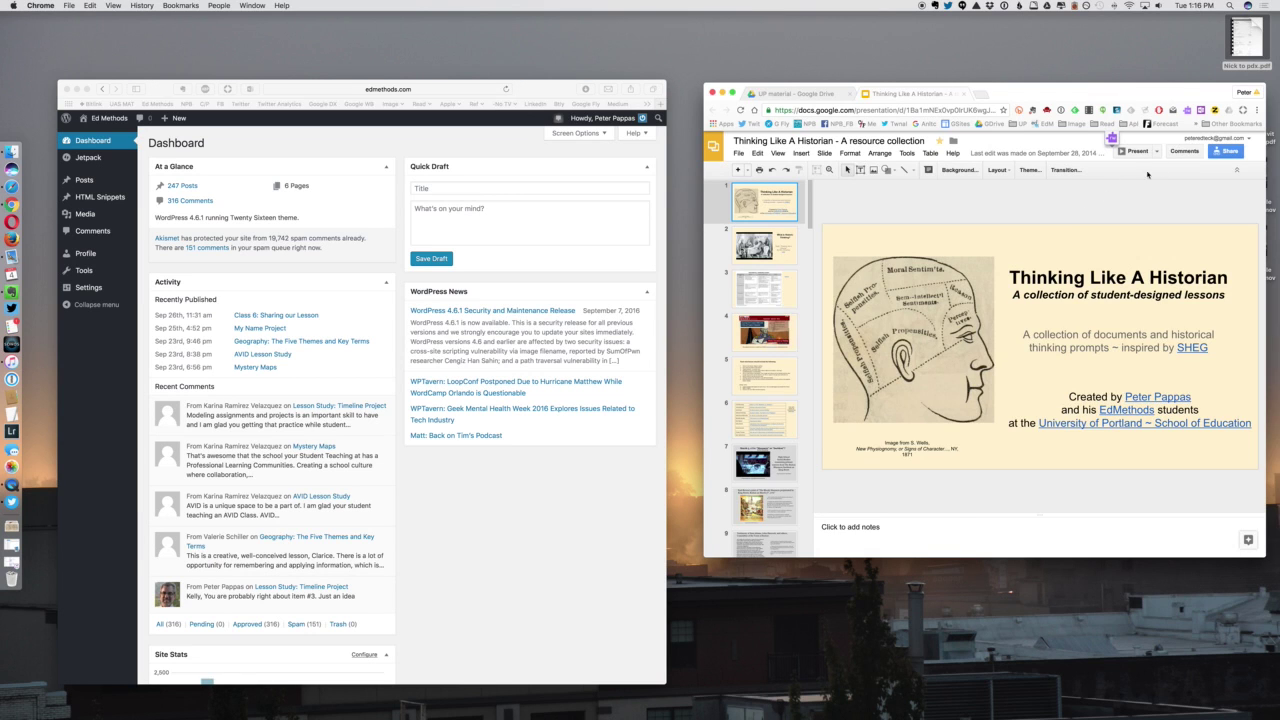
Review the full access list, then go to File > Publish to the web
left_click(1222, 151)
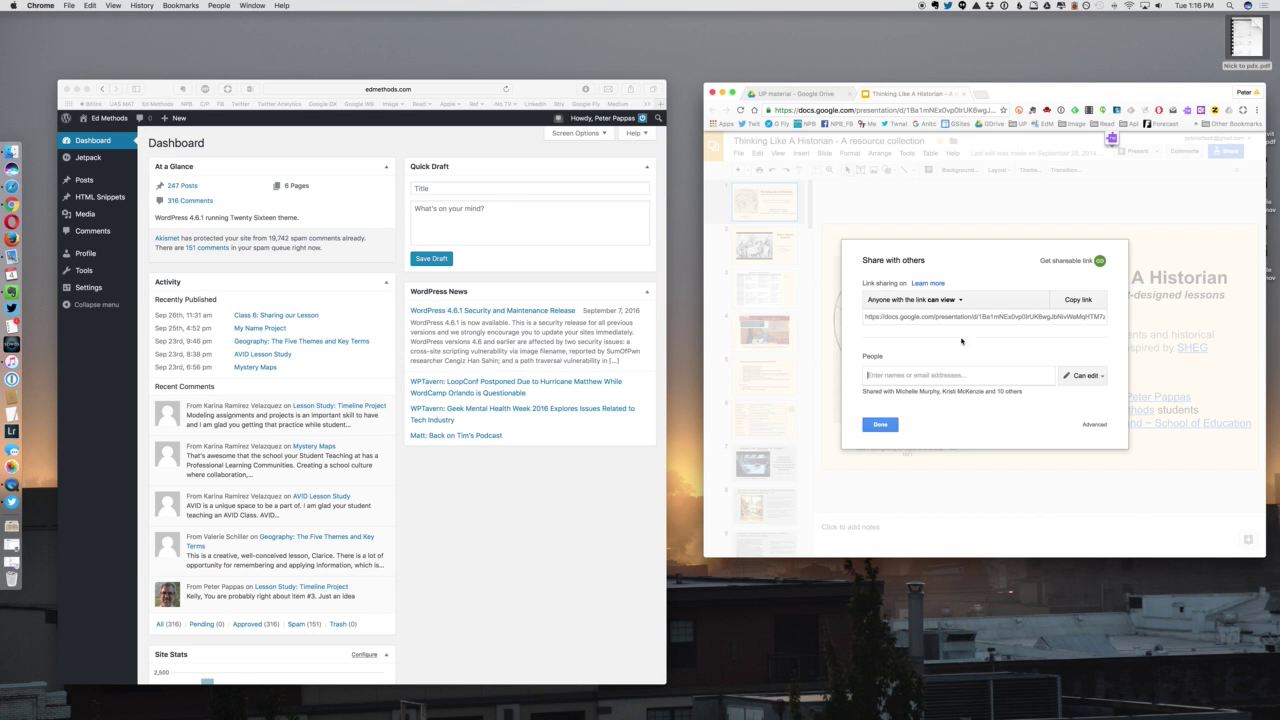
left_click(930, 391)
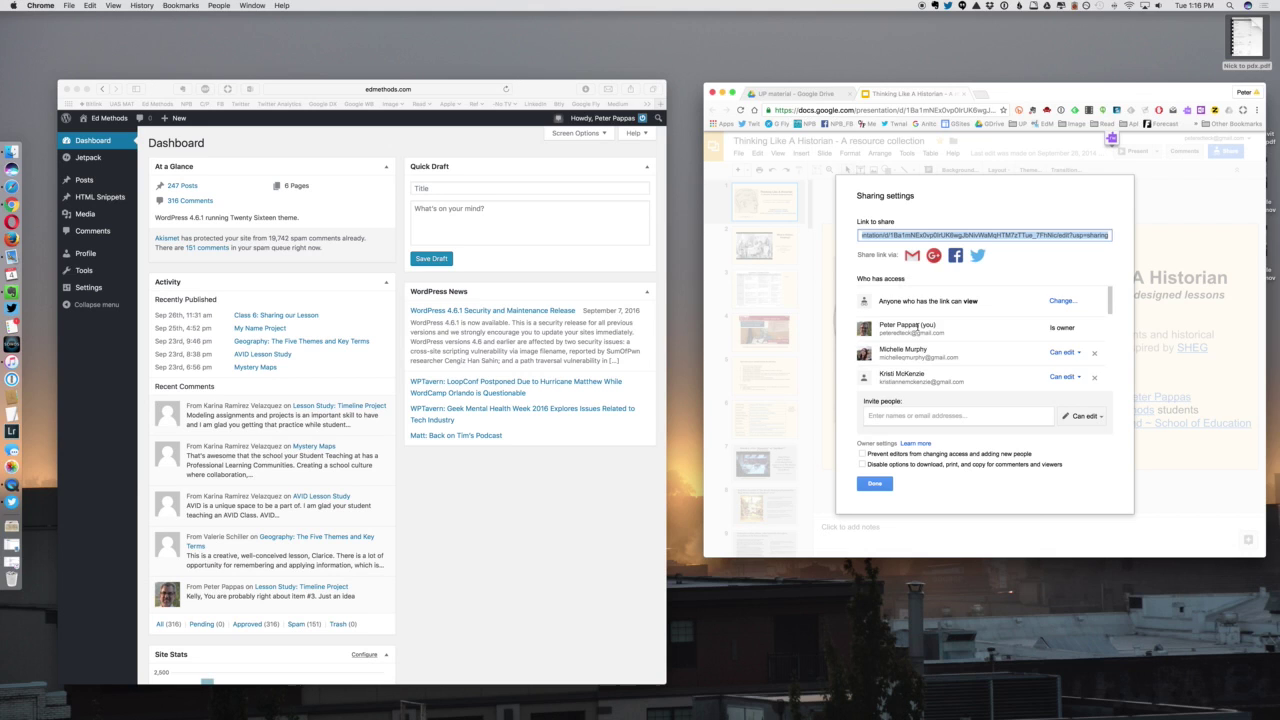
scroll(916, 327, "down", 2)
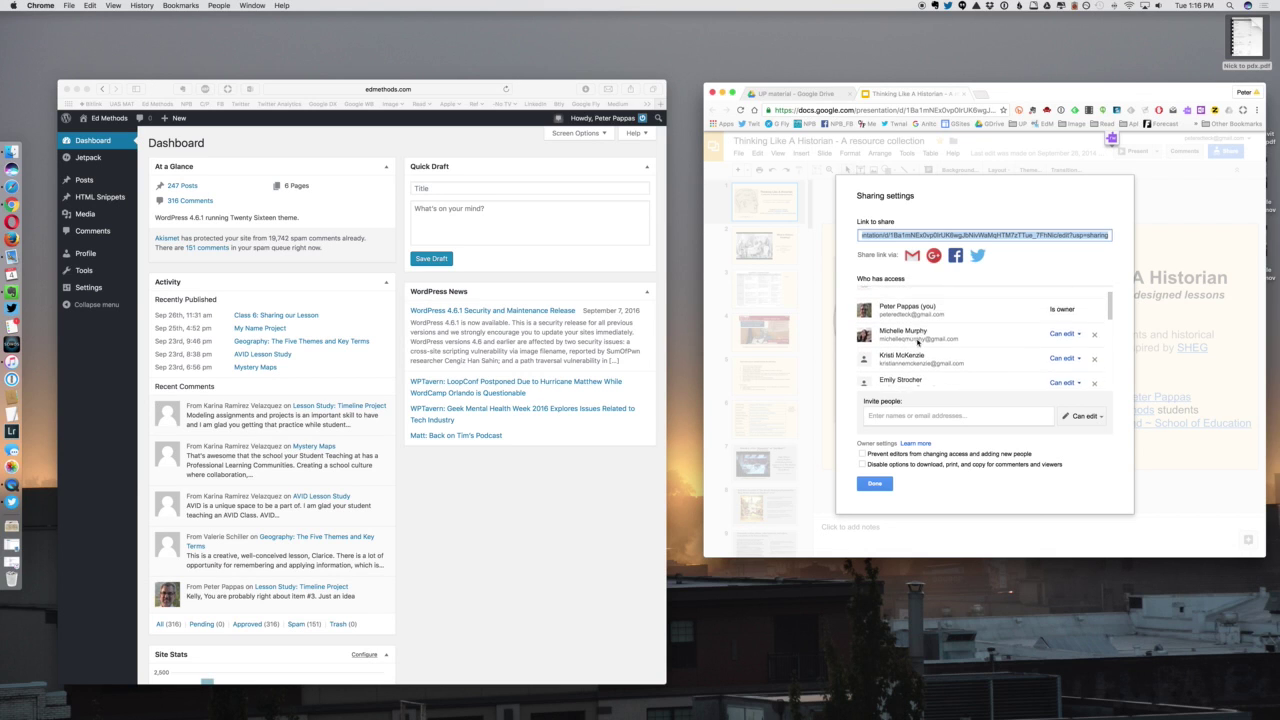
scroll(917, 341, "up", 1)
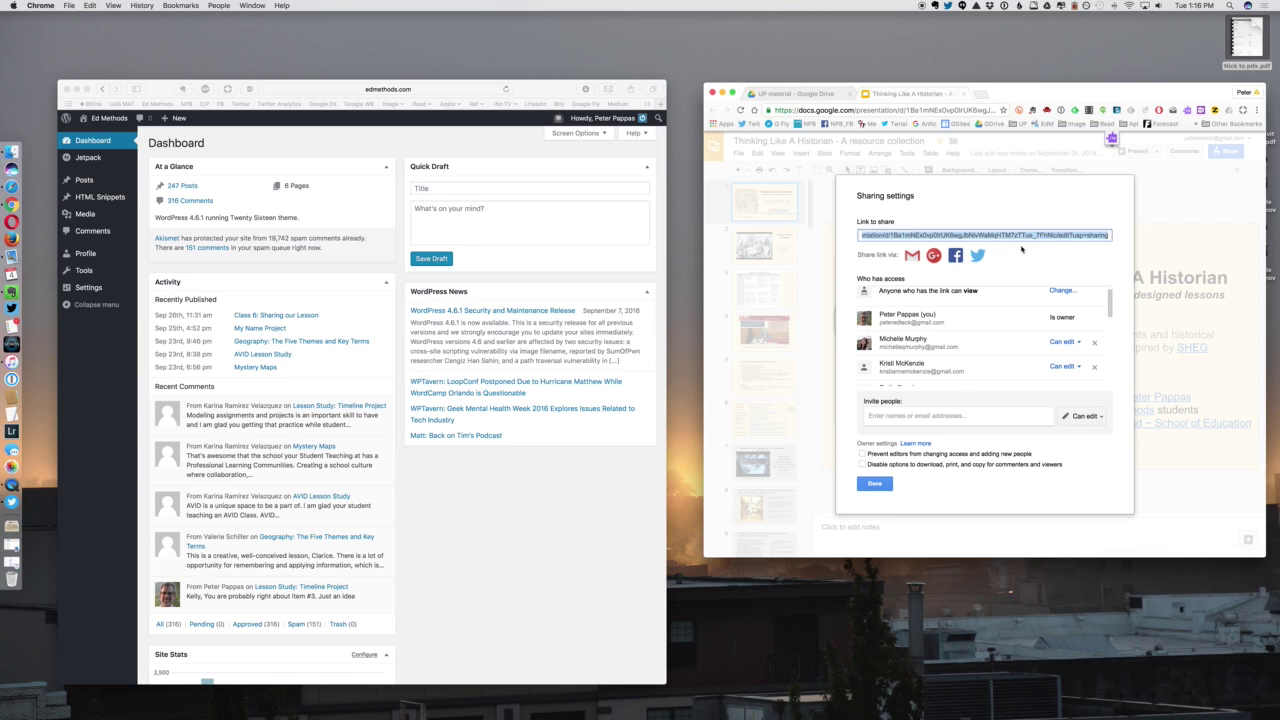
left_click(875, 484)
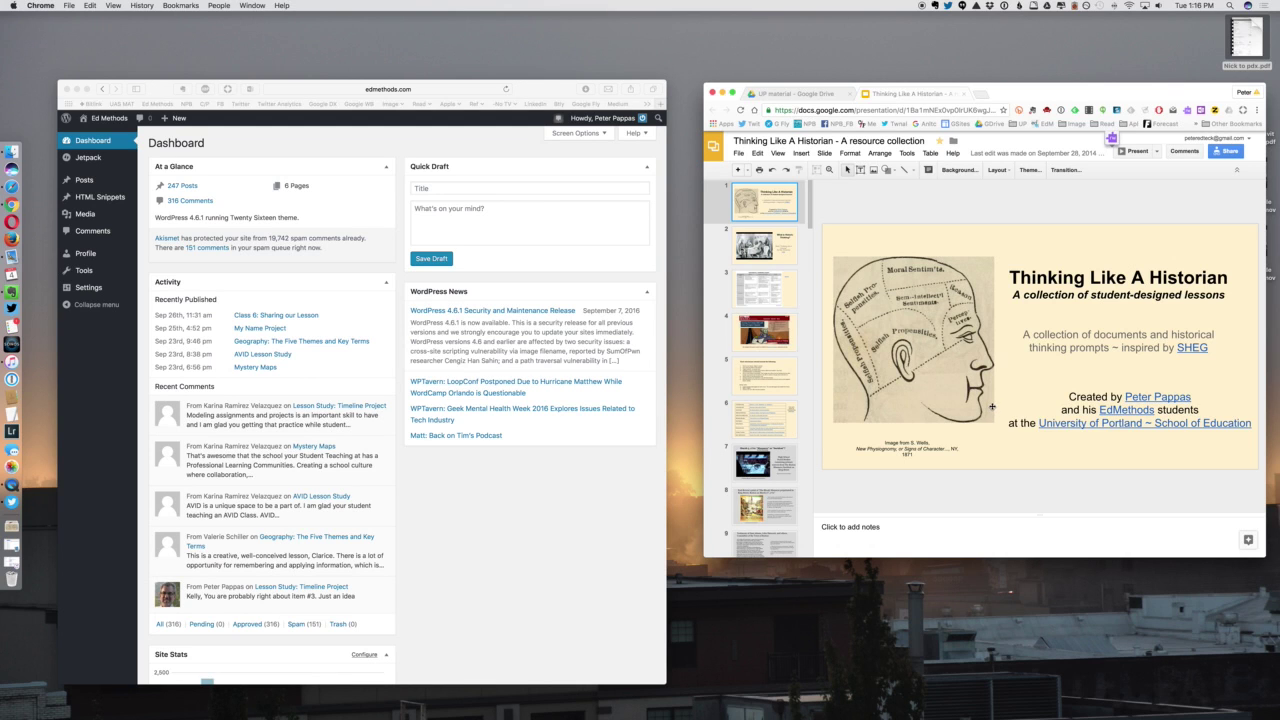
left_click(739, 153)
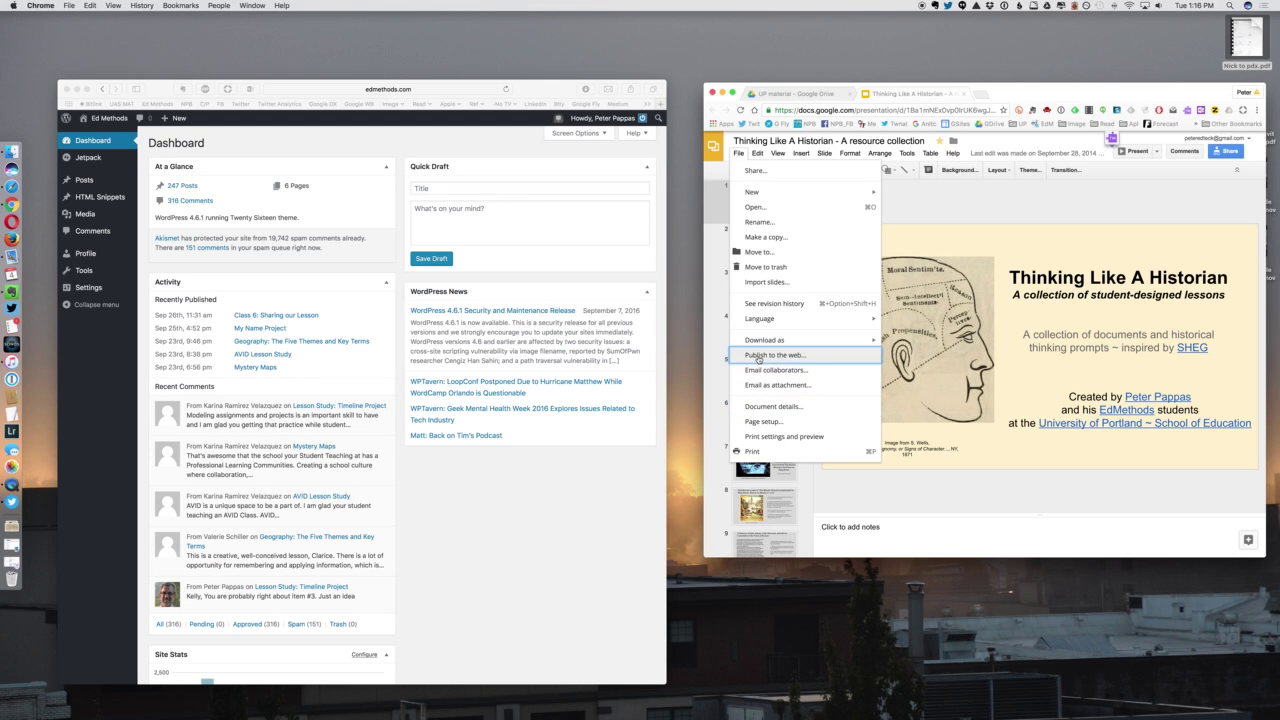
left_click(759, 356)
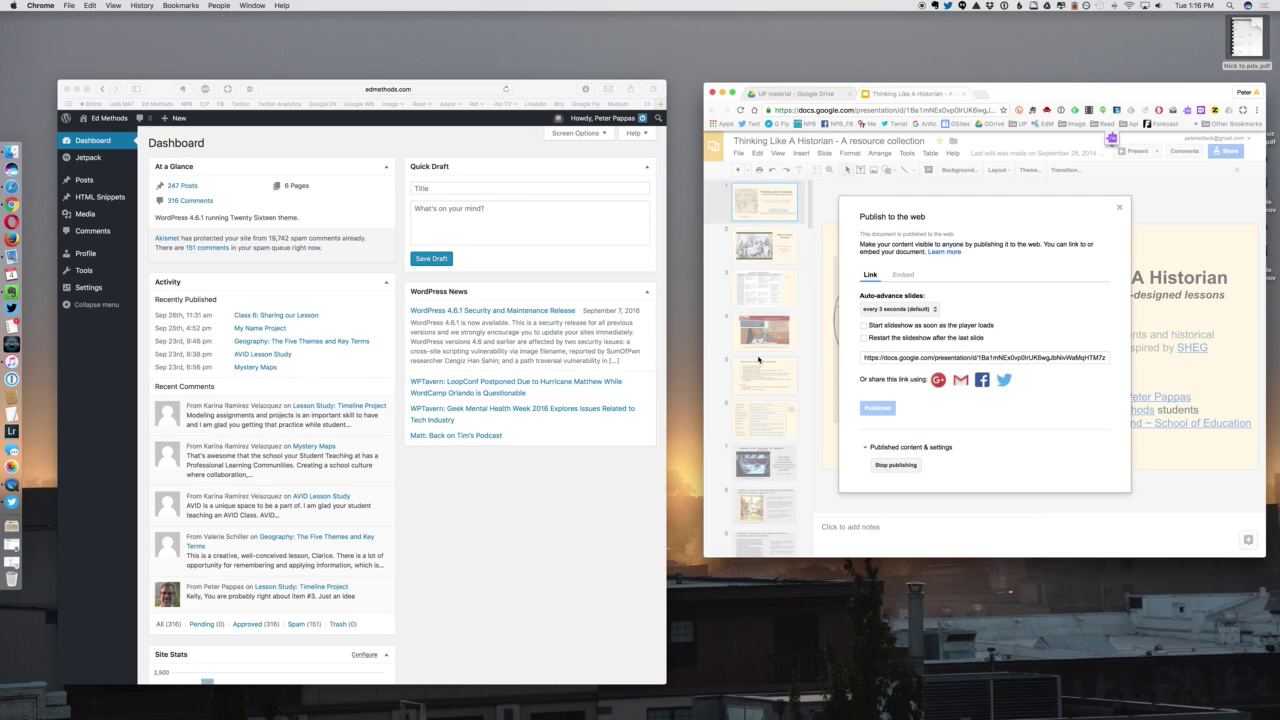
Set the embed slide size to Custom, 640 wide by 389 high
left_click(905, 278)
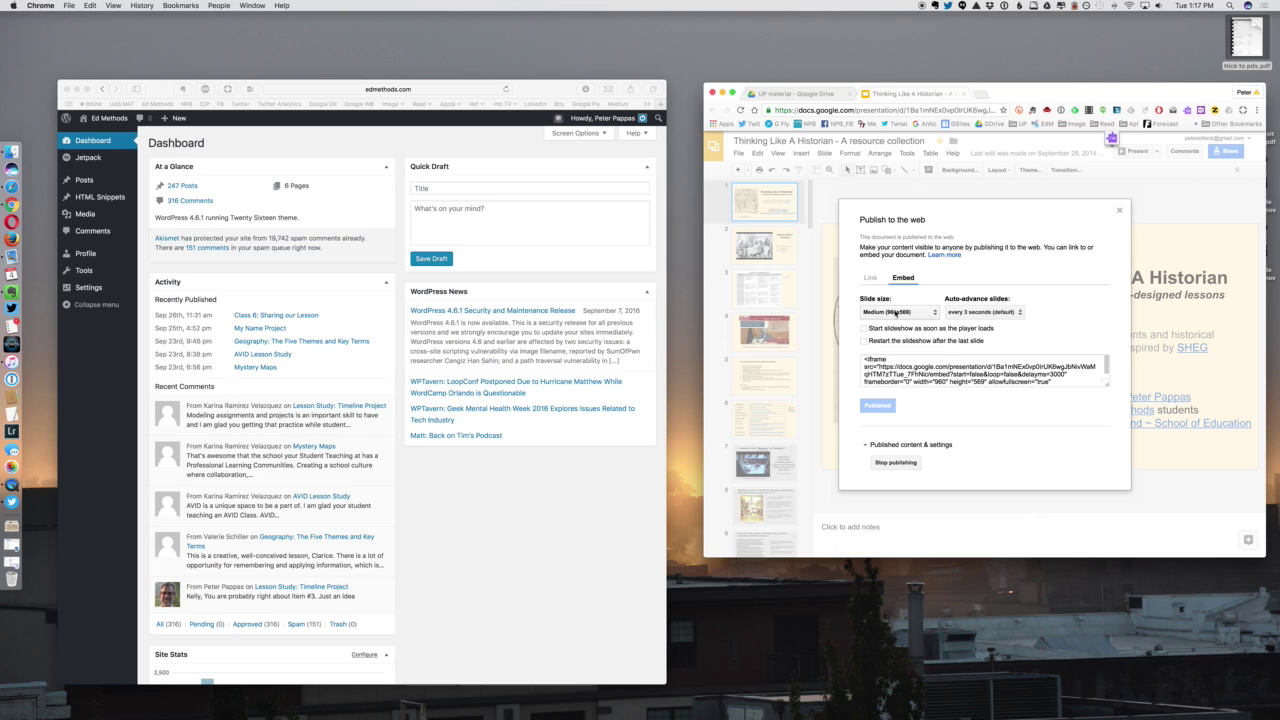
left_click(934, 313)
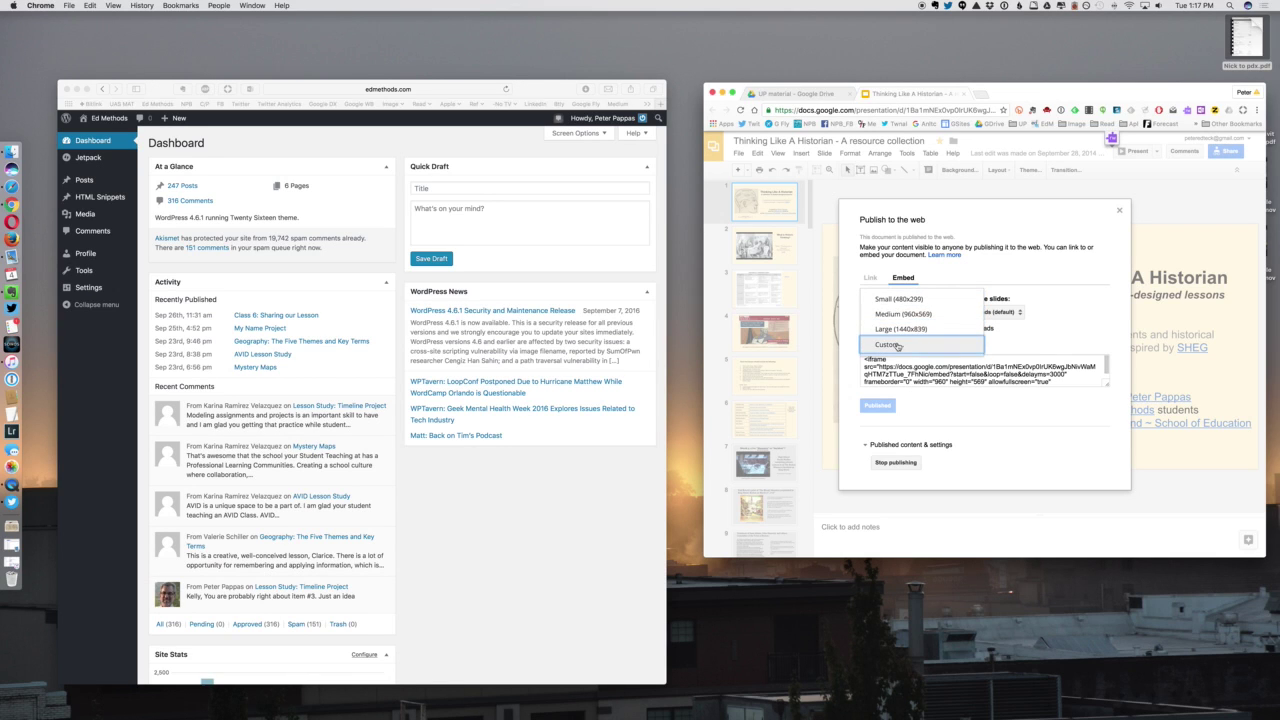
left_click(897, 345)
left_click_drag(885, 342, 848, 343)
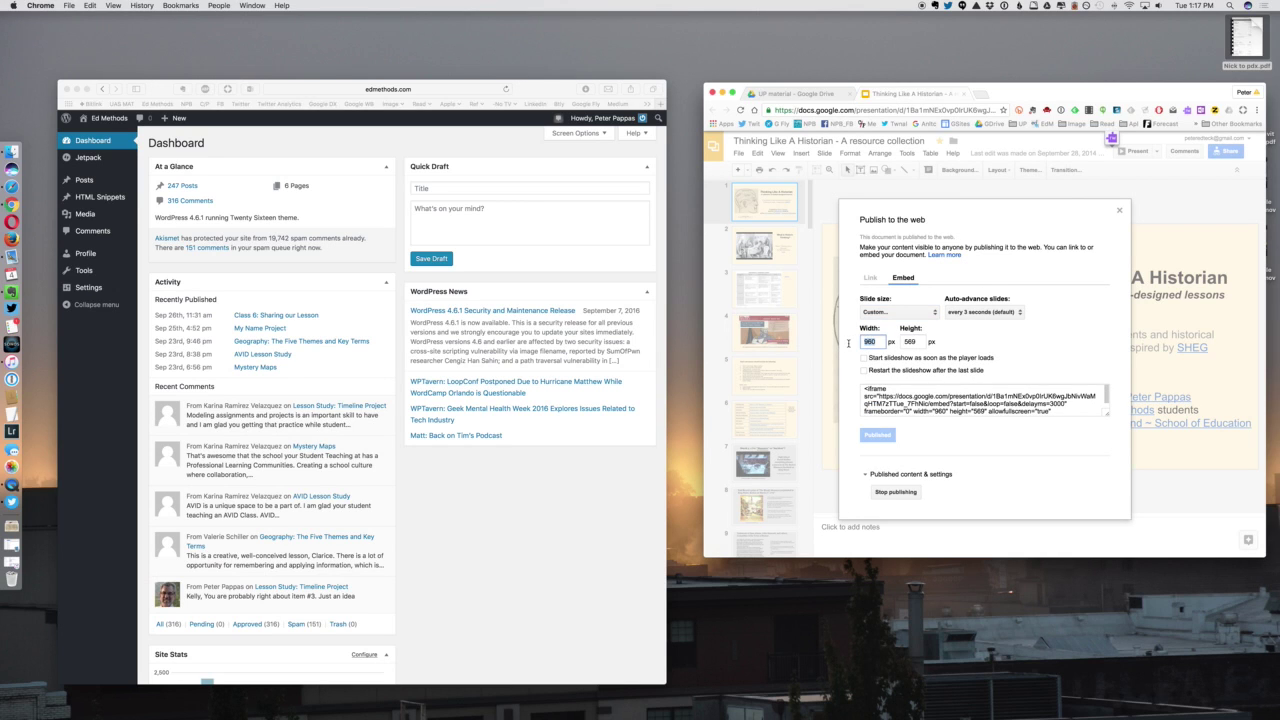
type("640")
double_click(910, 342)
type("389")
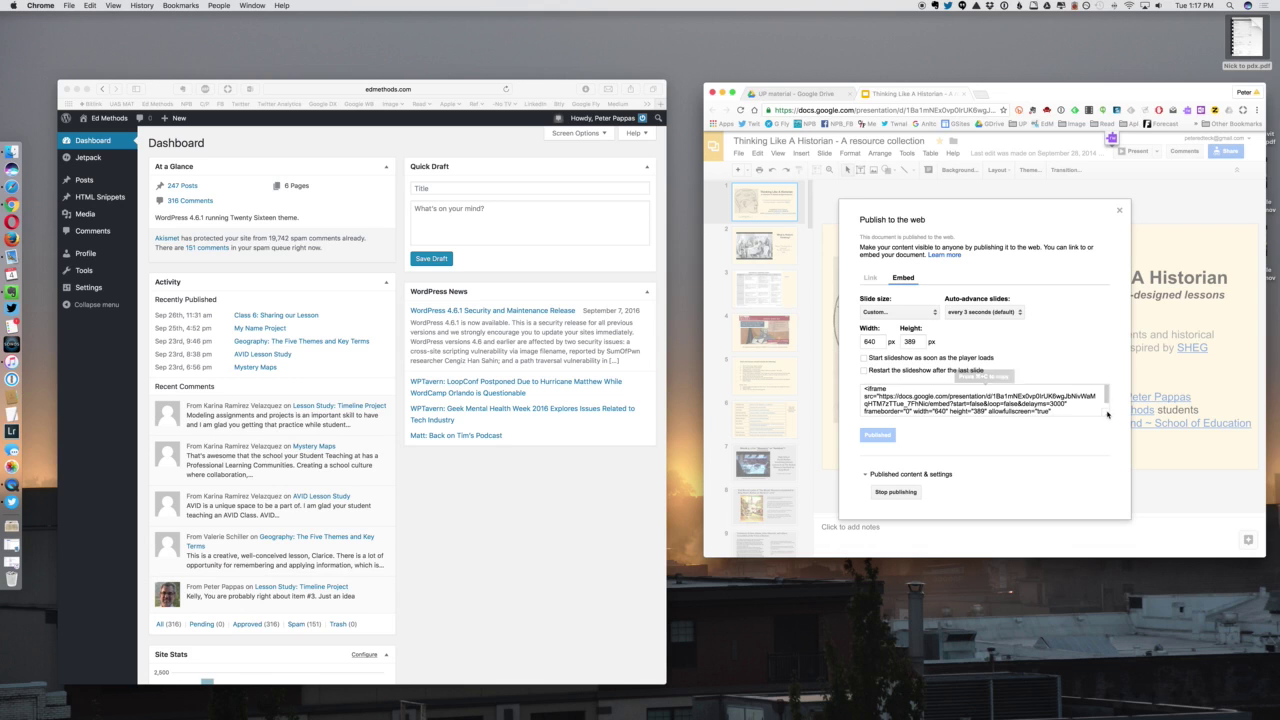
Select the full iframe embed code and copy it
left_click_drag(1106, 413, 1110, 429)
left_click(994, 421)
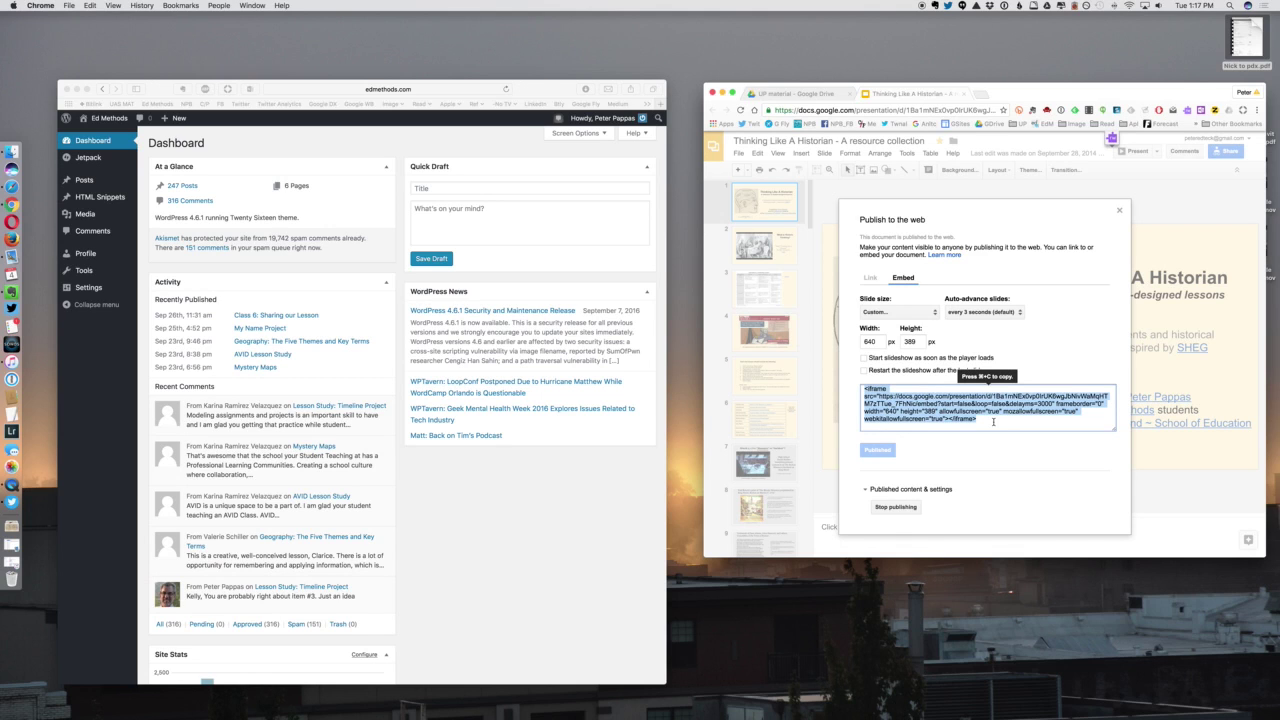
key("super+c")
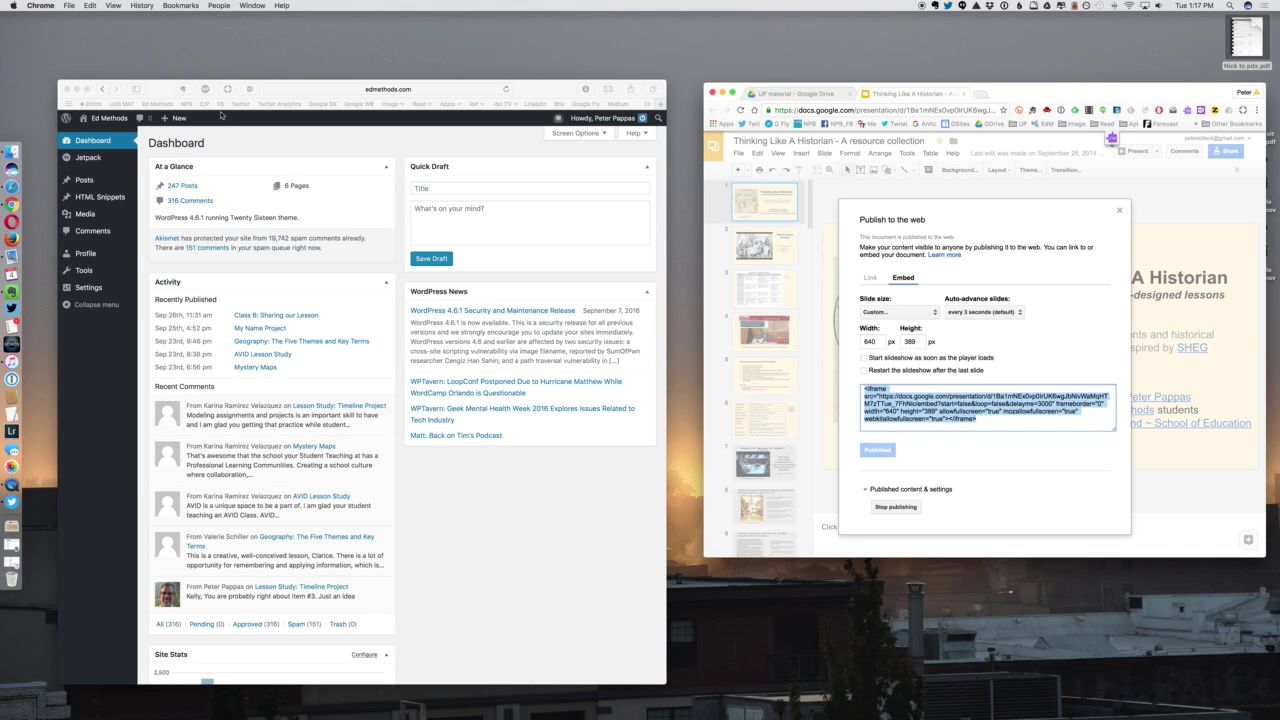
Switch to the WordPress dashboard and list all HTML Snippets, not only your own
left_click(163, 79)
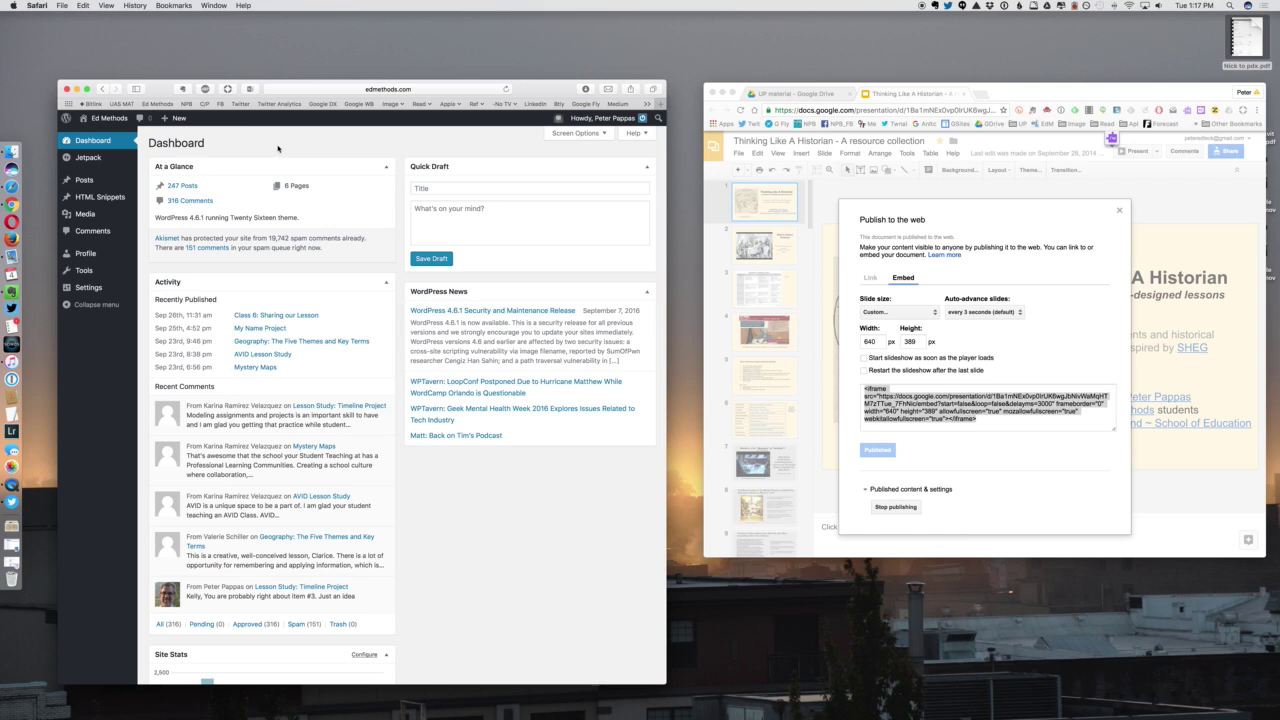
mouse_move(85, 203)
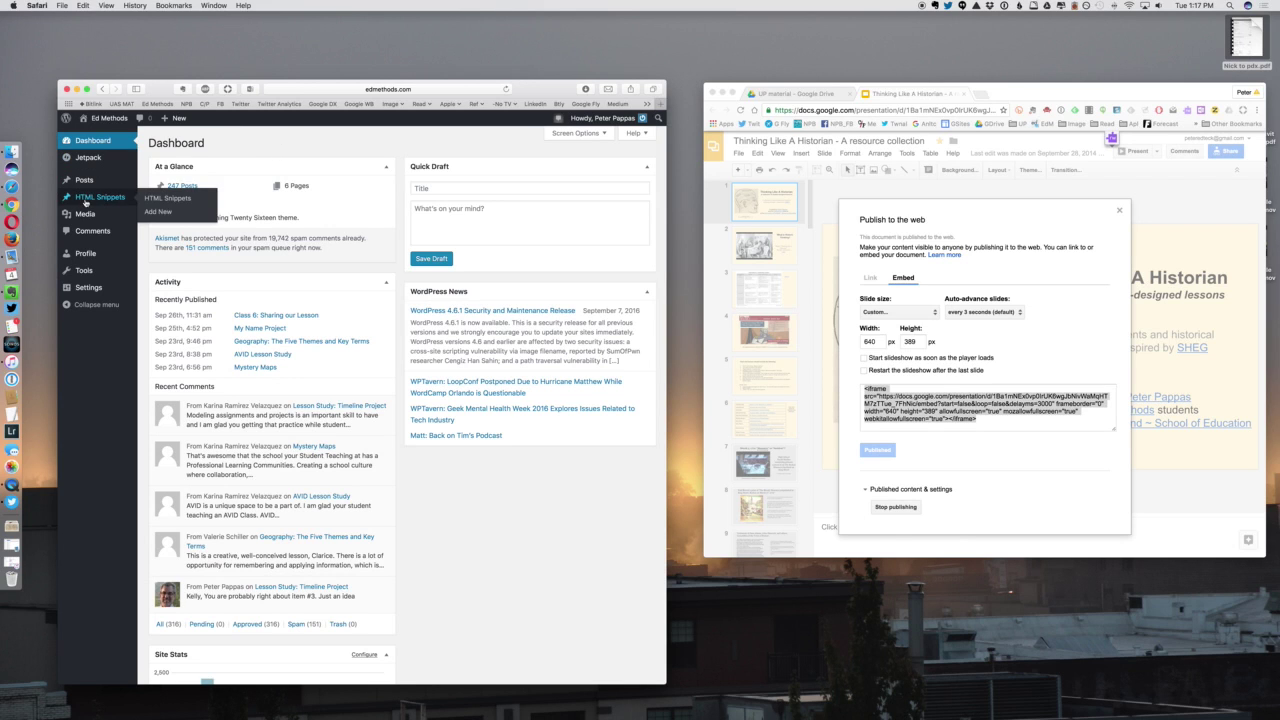
left_click(149, 200)
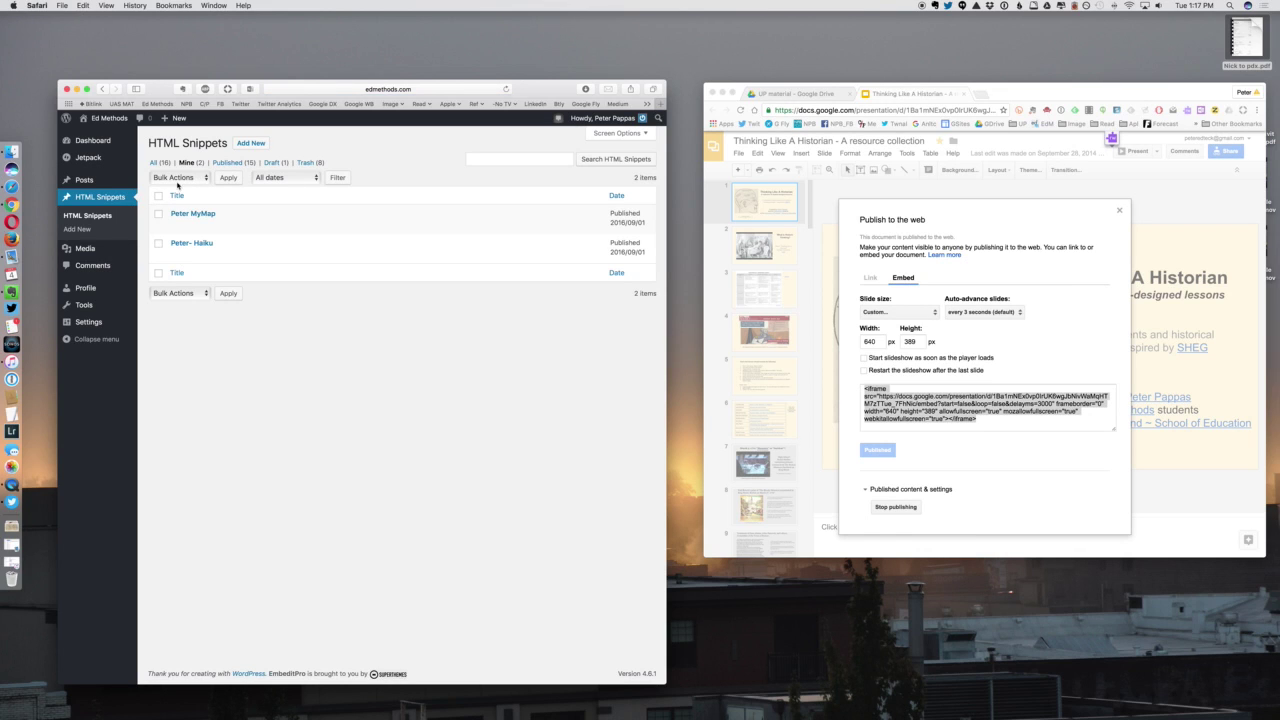
mouse_move(191, 214)
left_click(154, 163)
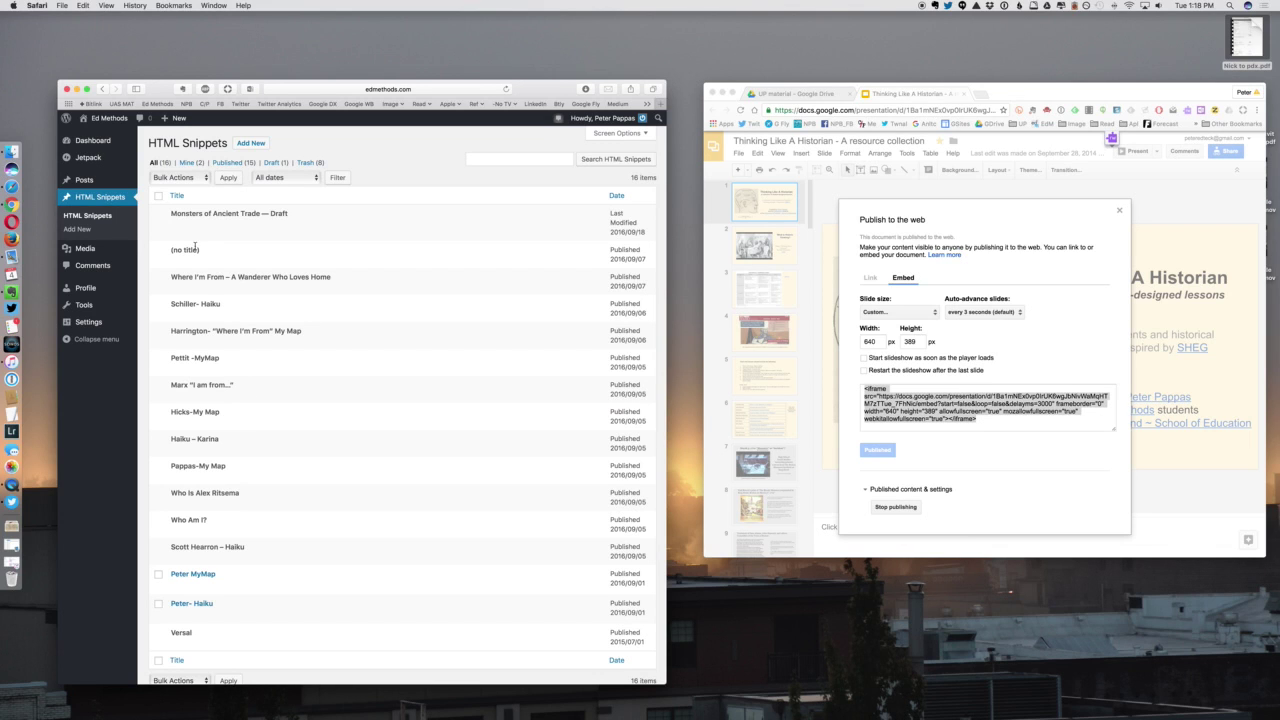
Add a new HTML snippet titled with the author's surname plus '- slides' and paste the embed code
left_click(247, 143)
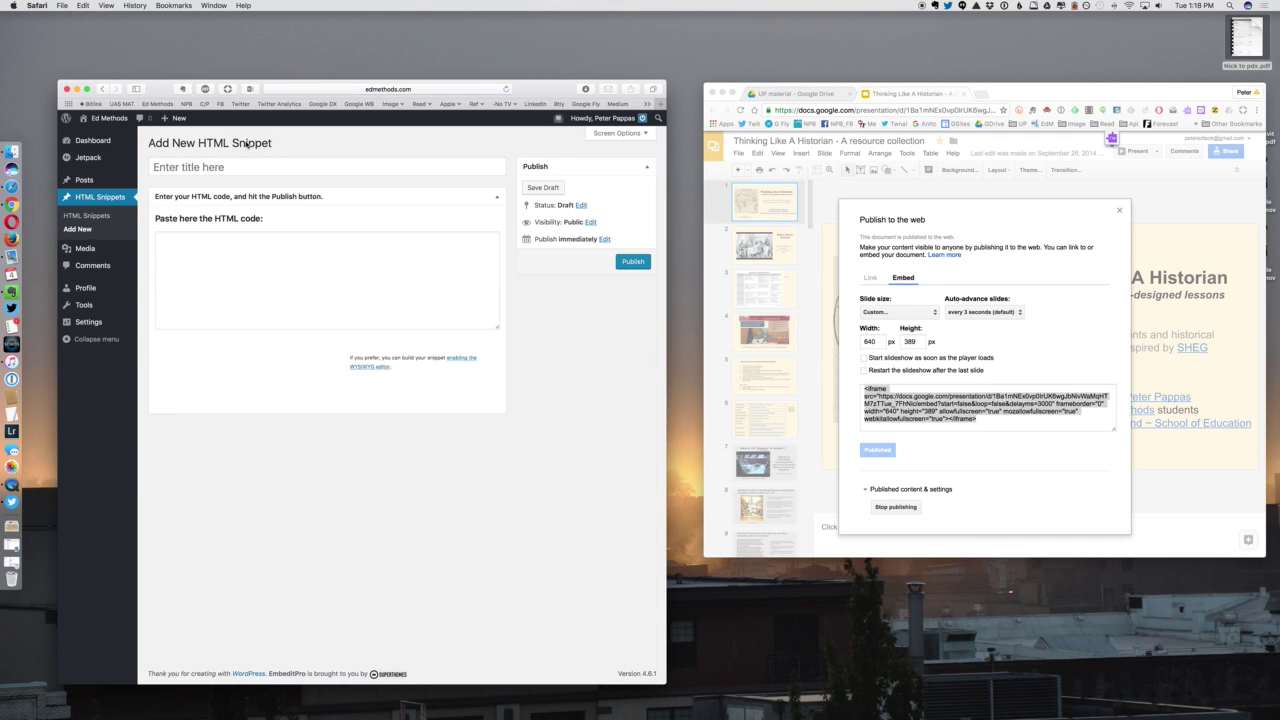
left_click(215, 170)
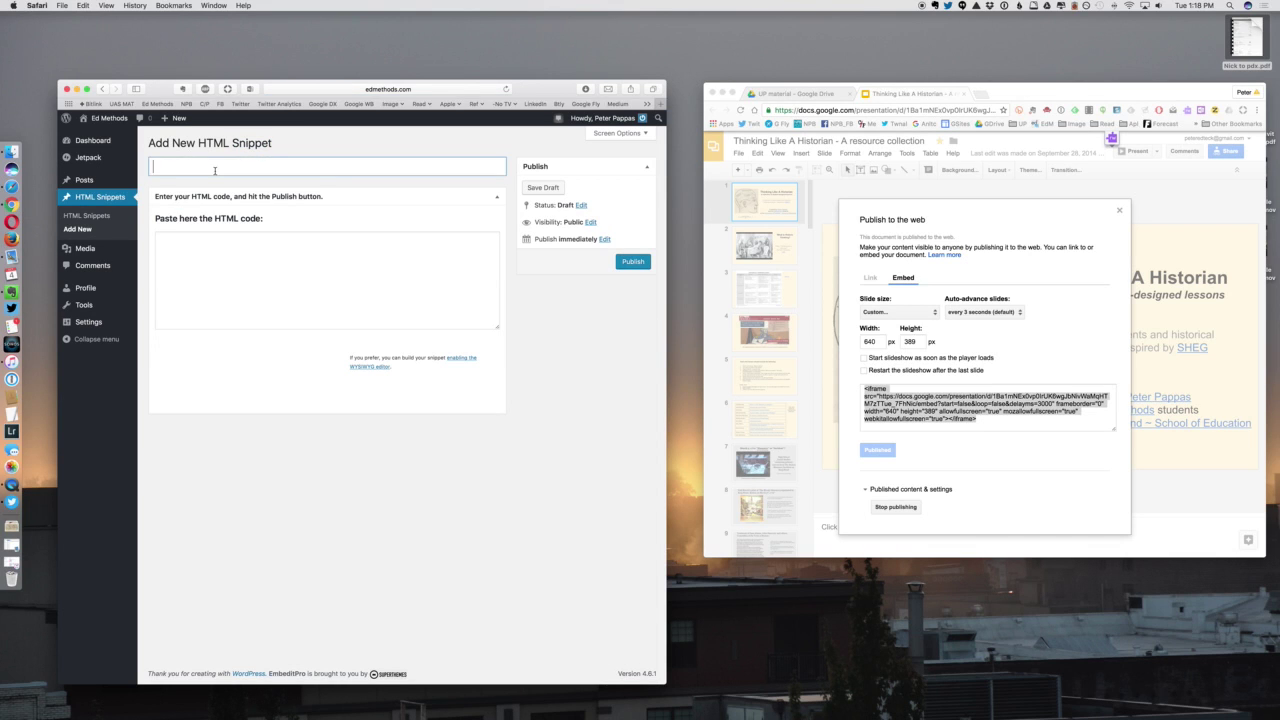
type("Pappas- slides")
left_click(279, 248)
key("super+v")
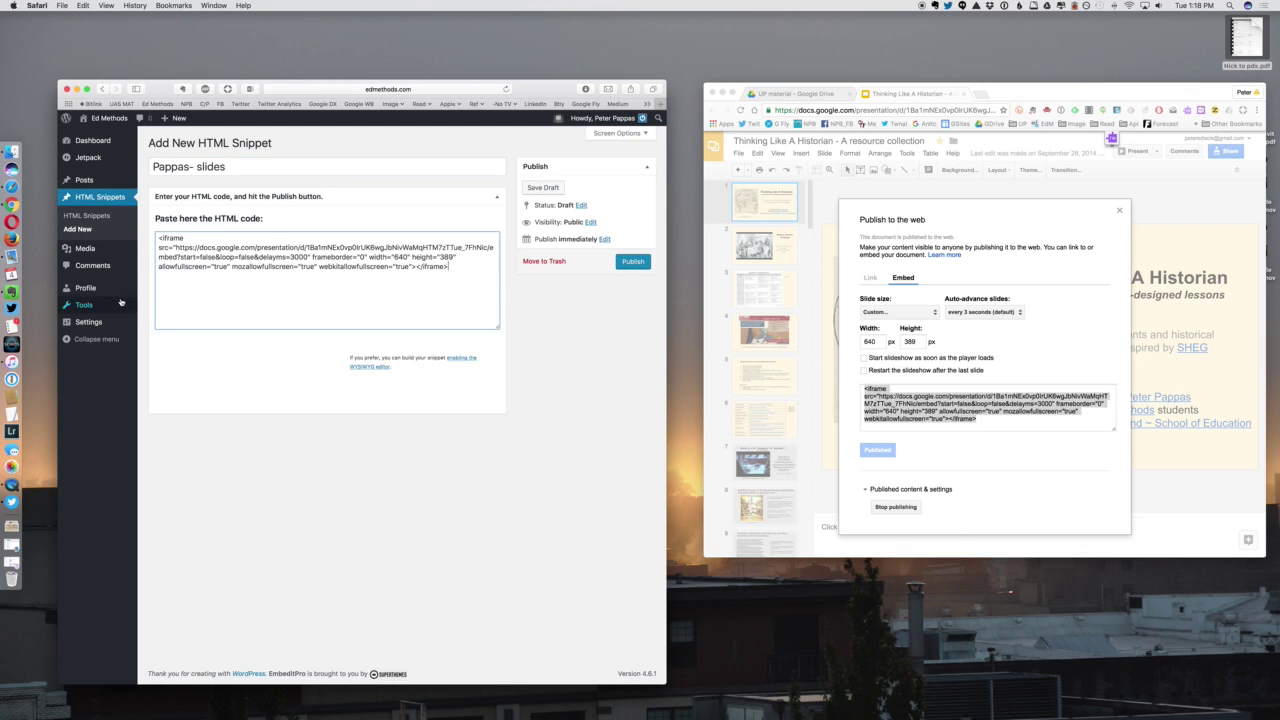
Publish the snippet and select its generated embedit shortcode
left_click(633, 262)
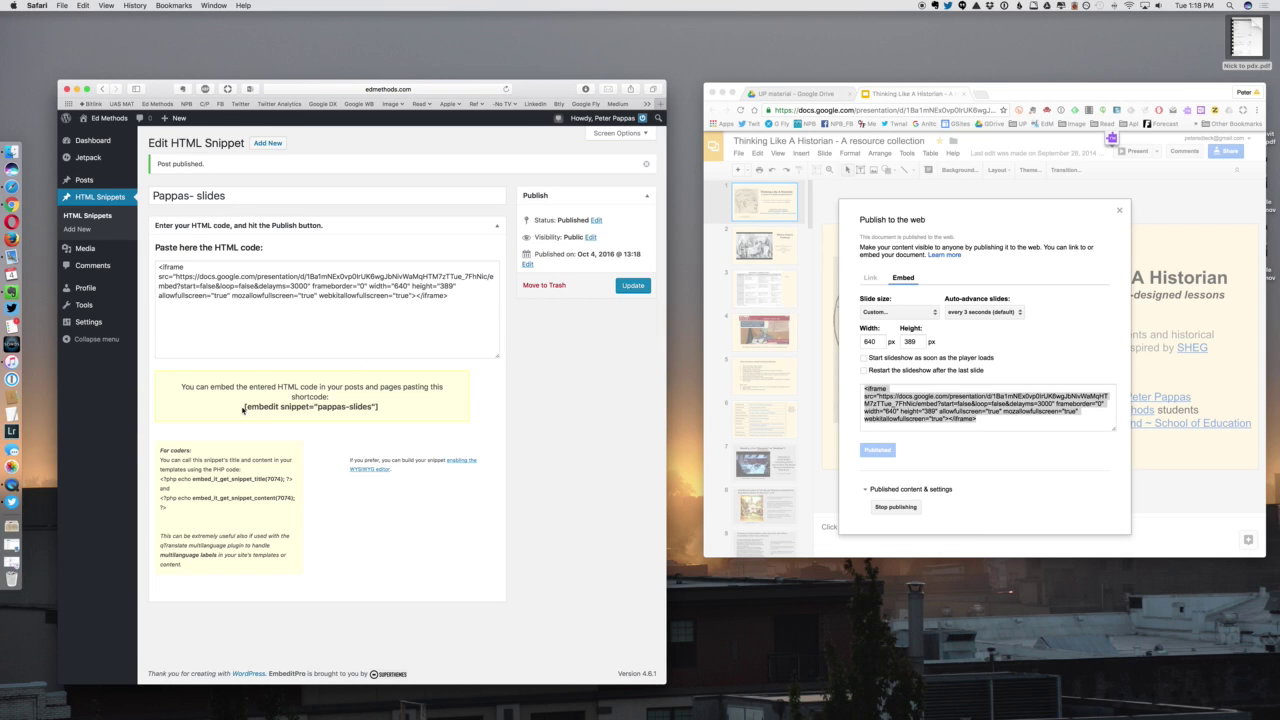
left_click_drag(240, 409, 454, 406)
key("super+c")
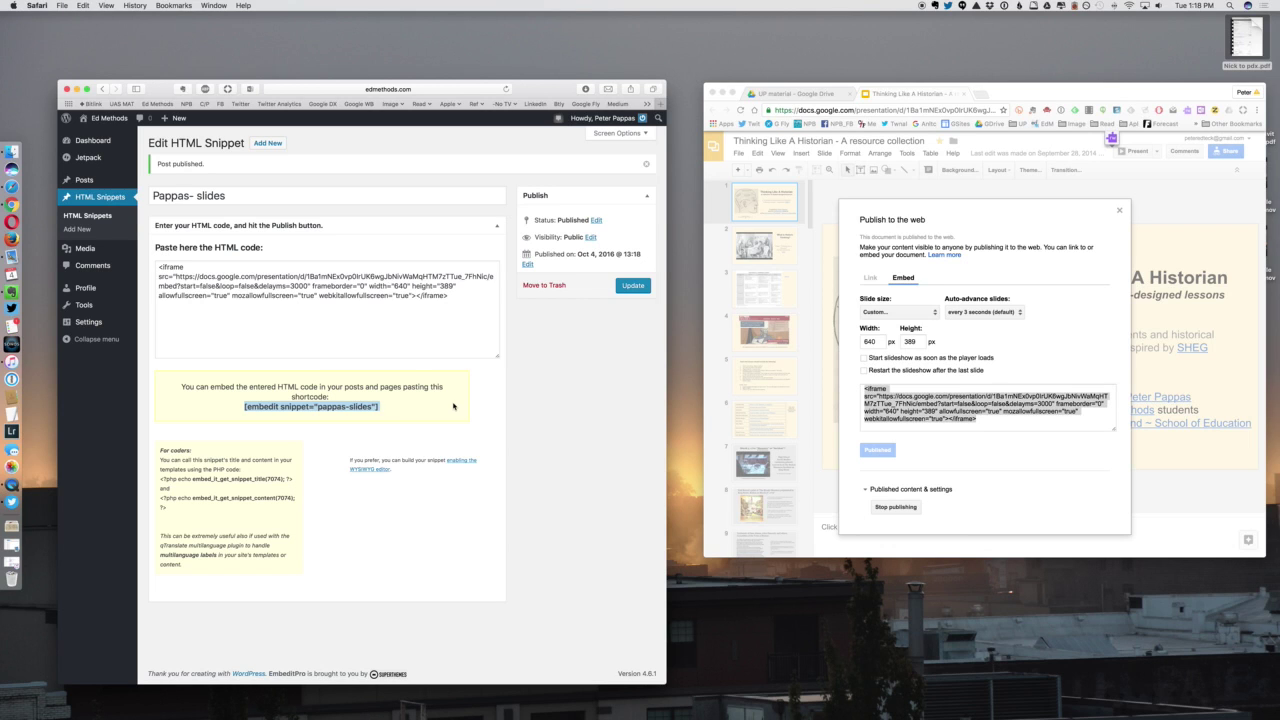
mouse_move(181, 123)
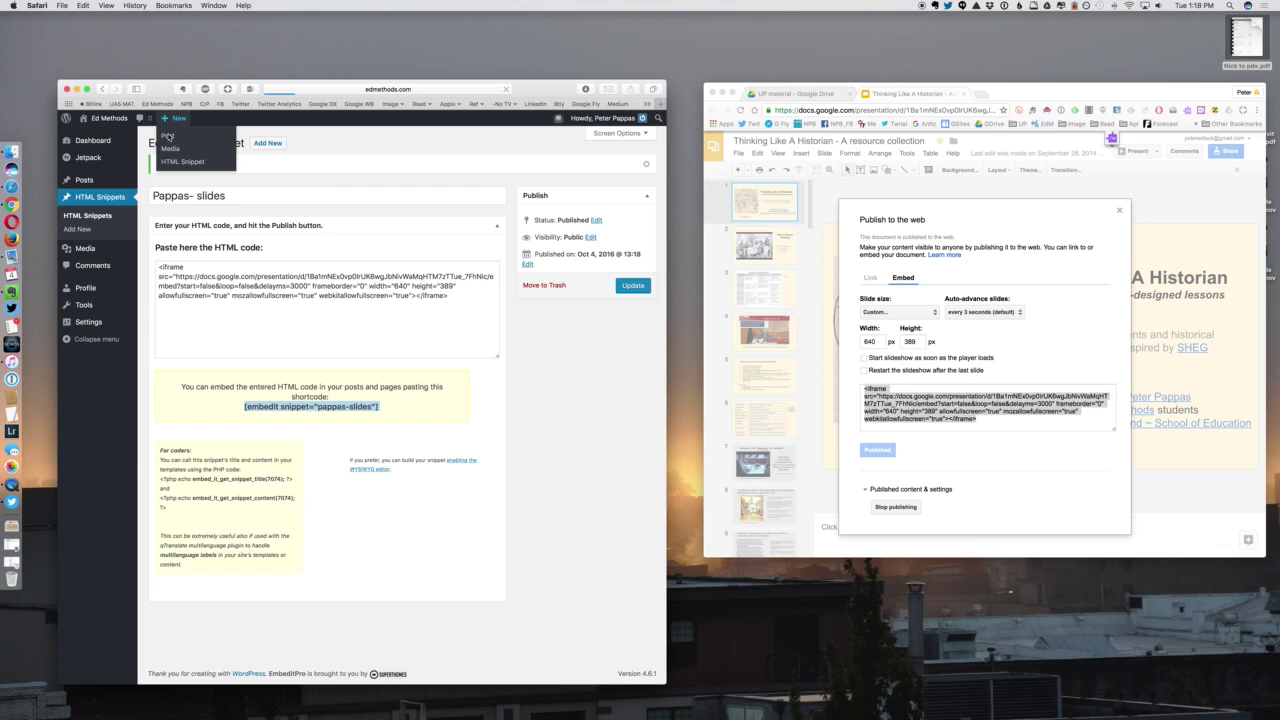
Start a new post titled 'Slides' with body lines 'asdfg' and 'adrgadf'
left_click(168, 136)
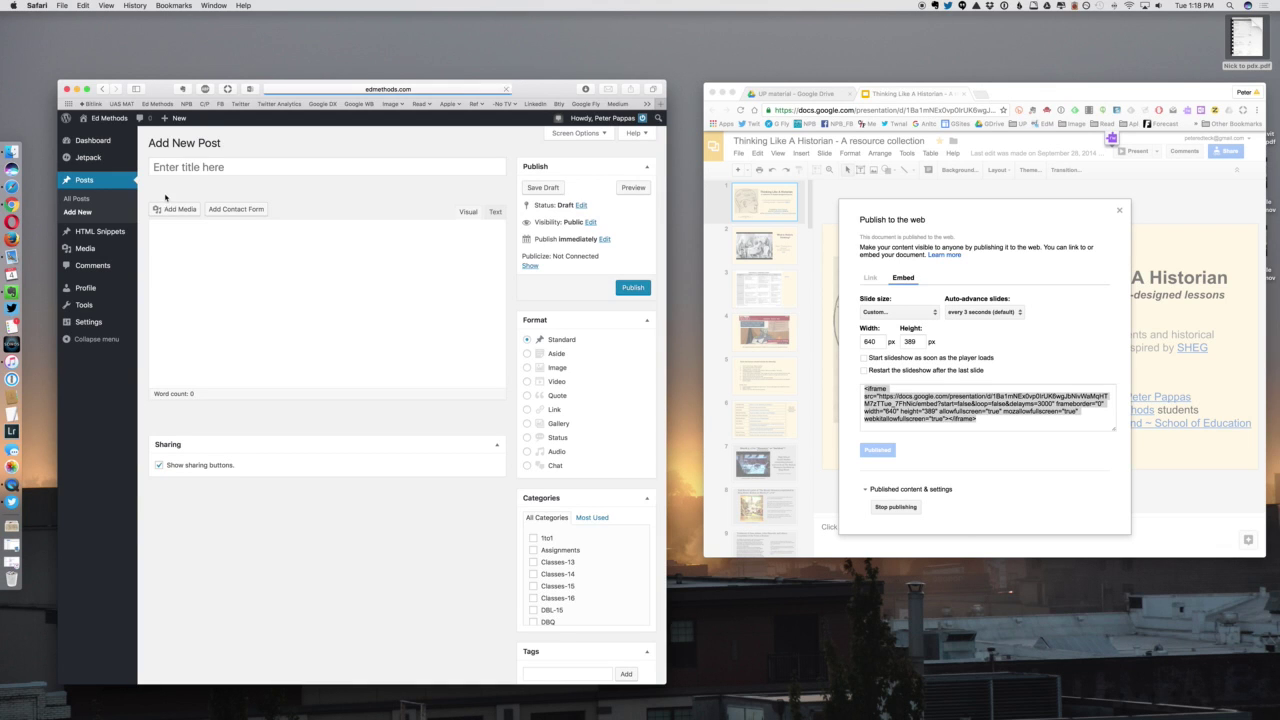
left_click(202, 168)
type("Slides")
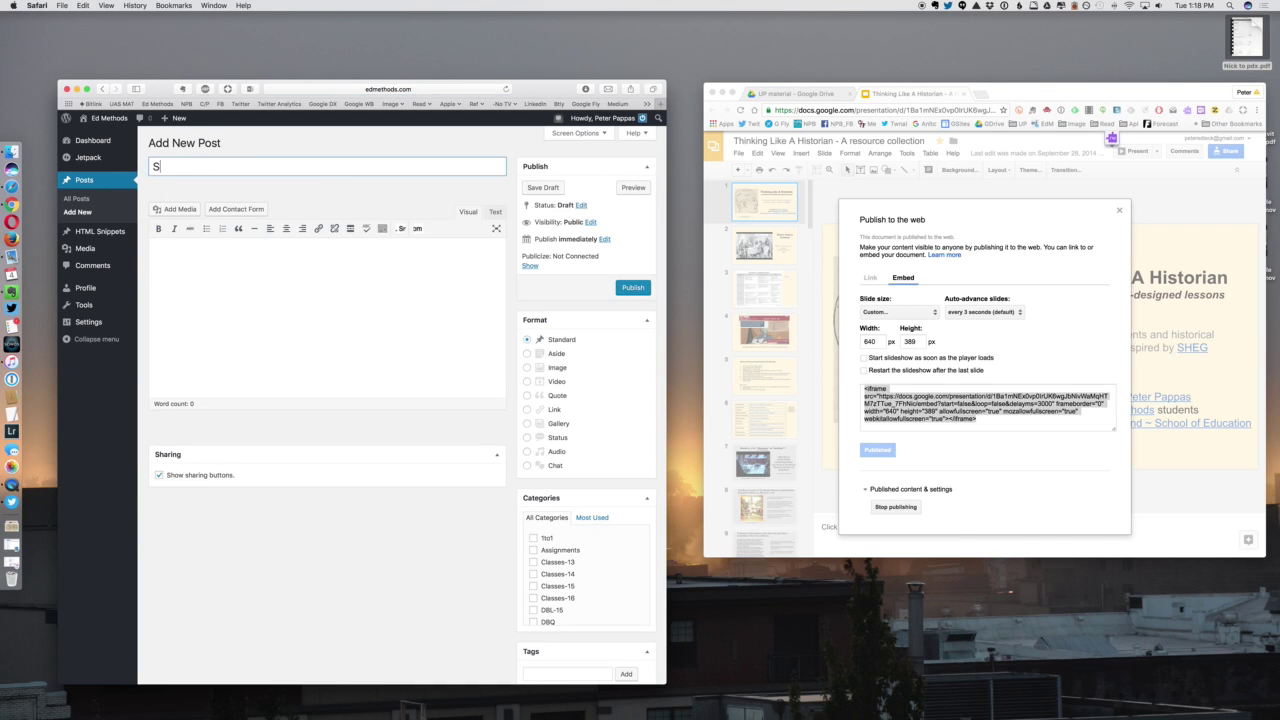
left_click(193, 248)
type("asdfg")
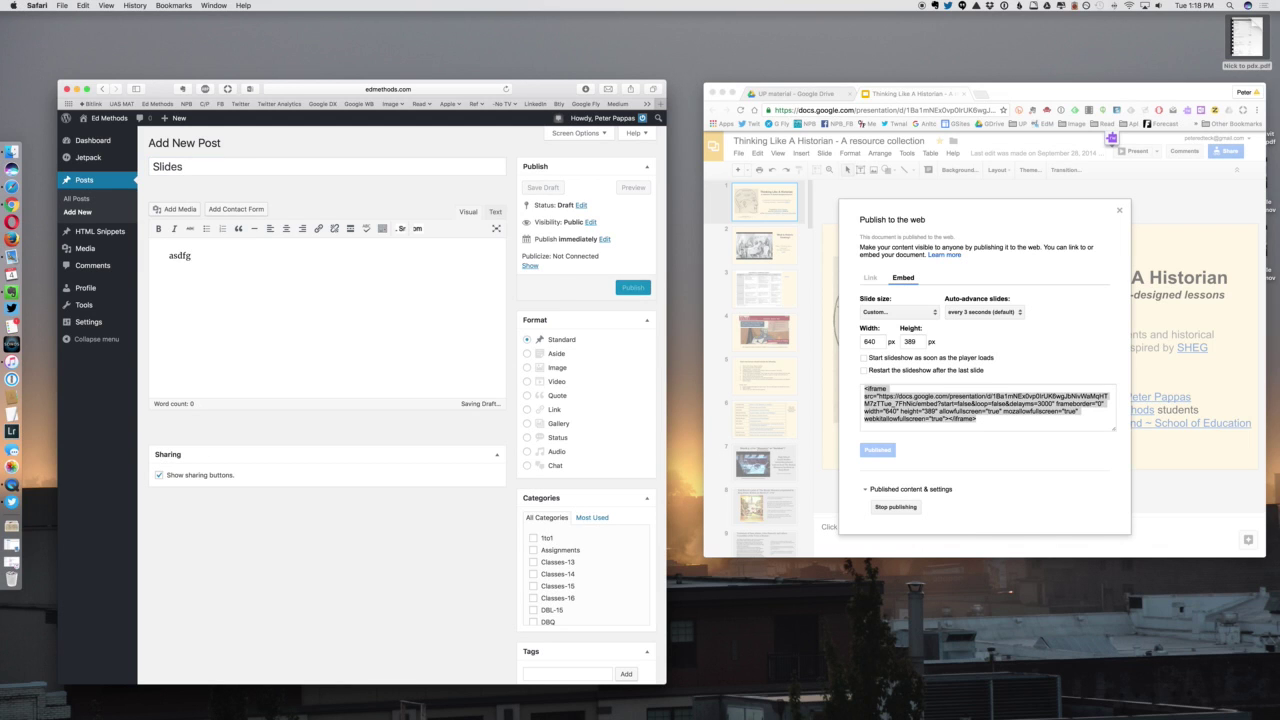
key("Return")
key("Return")
type("adr")
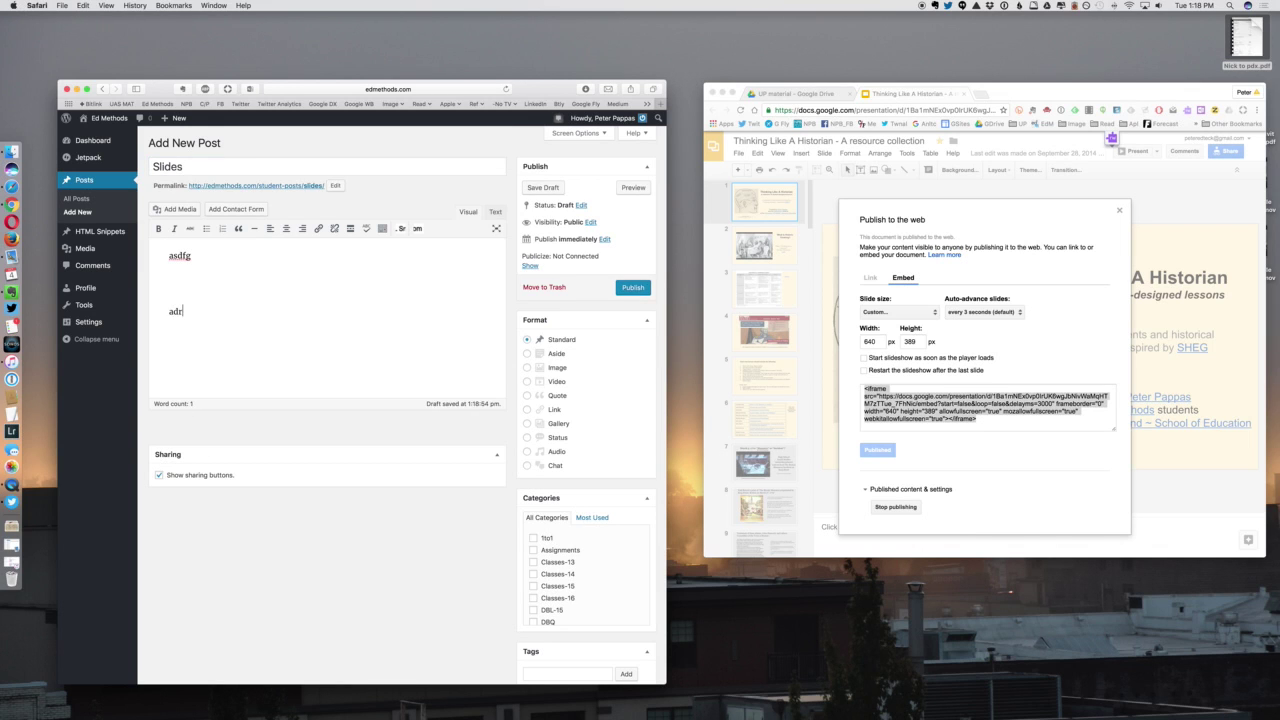
type("gadf")
left_click(218, 283)
Paste the snippet shortcode on the empty line between them and save the draft
left_click(494, 212)
left_click(468, 212)
key("super+v")
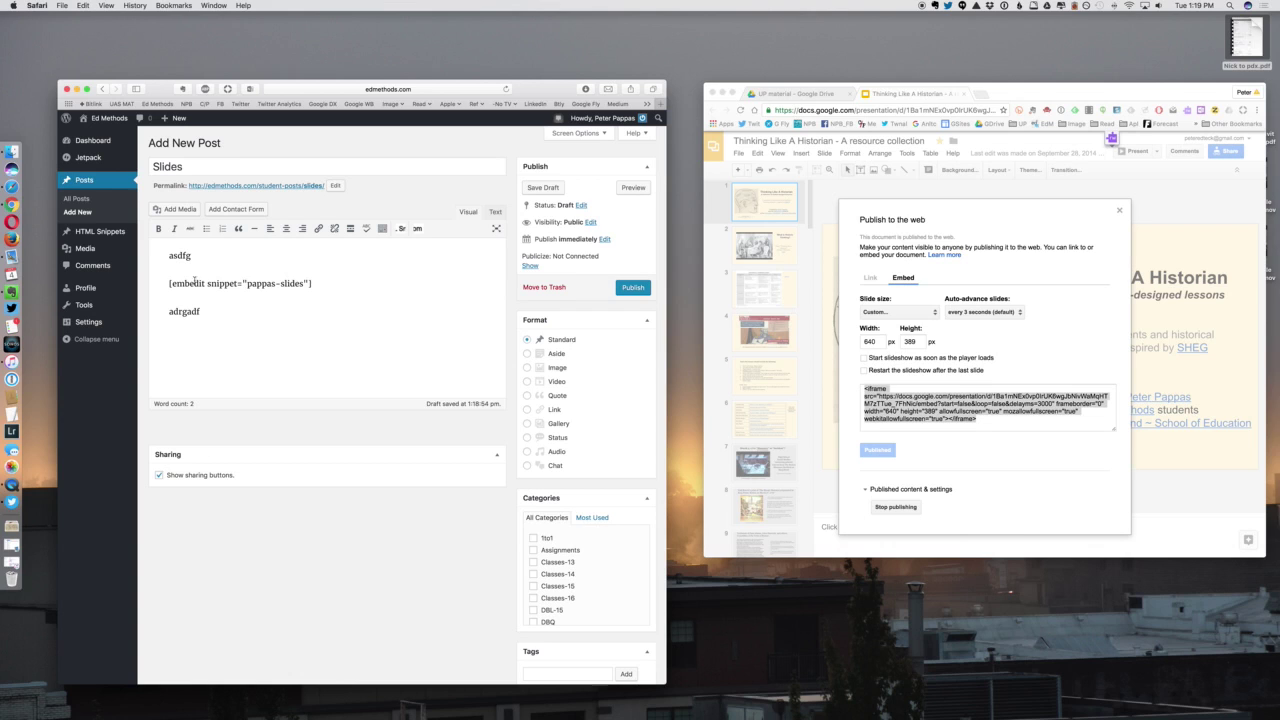
left_click(540, 188)
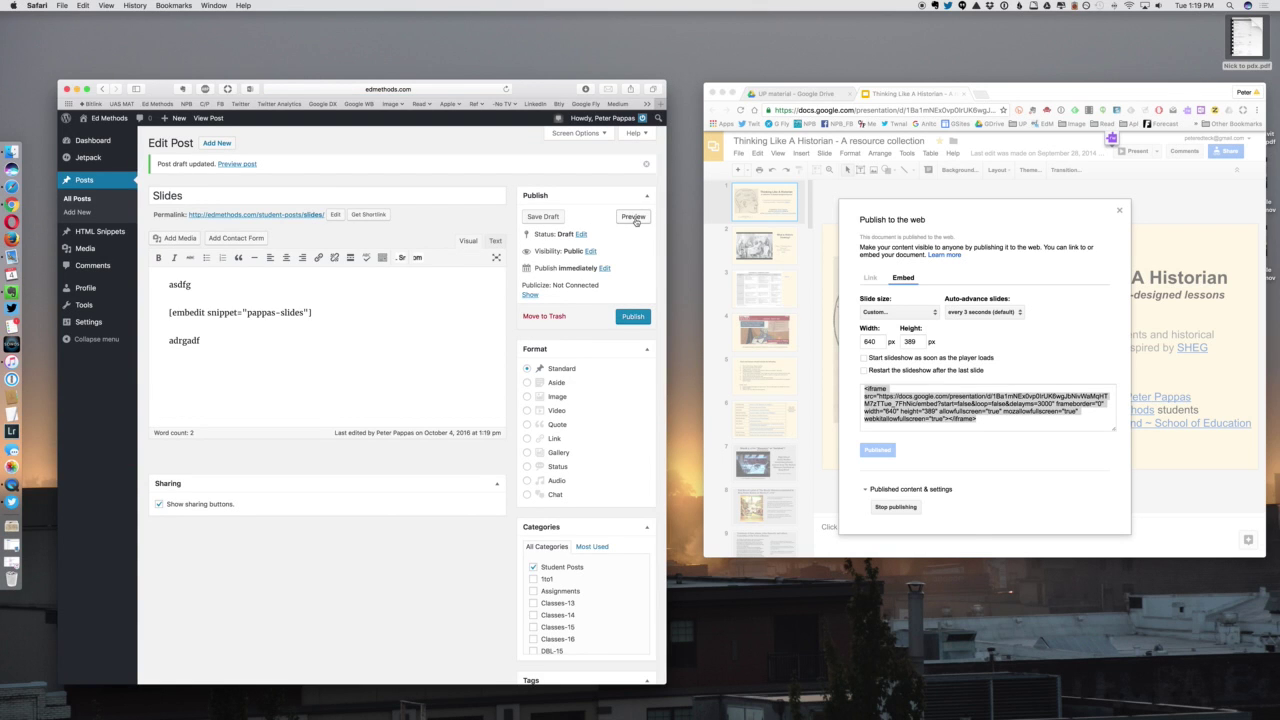
Preview the Slides draft and advance the embedded presentation from slide 1 to slide 6
left_click(634, 218)
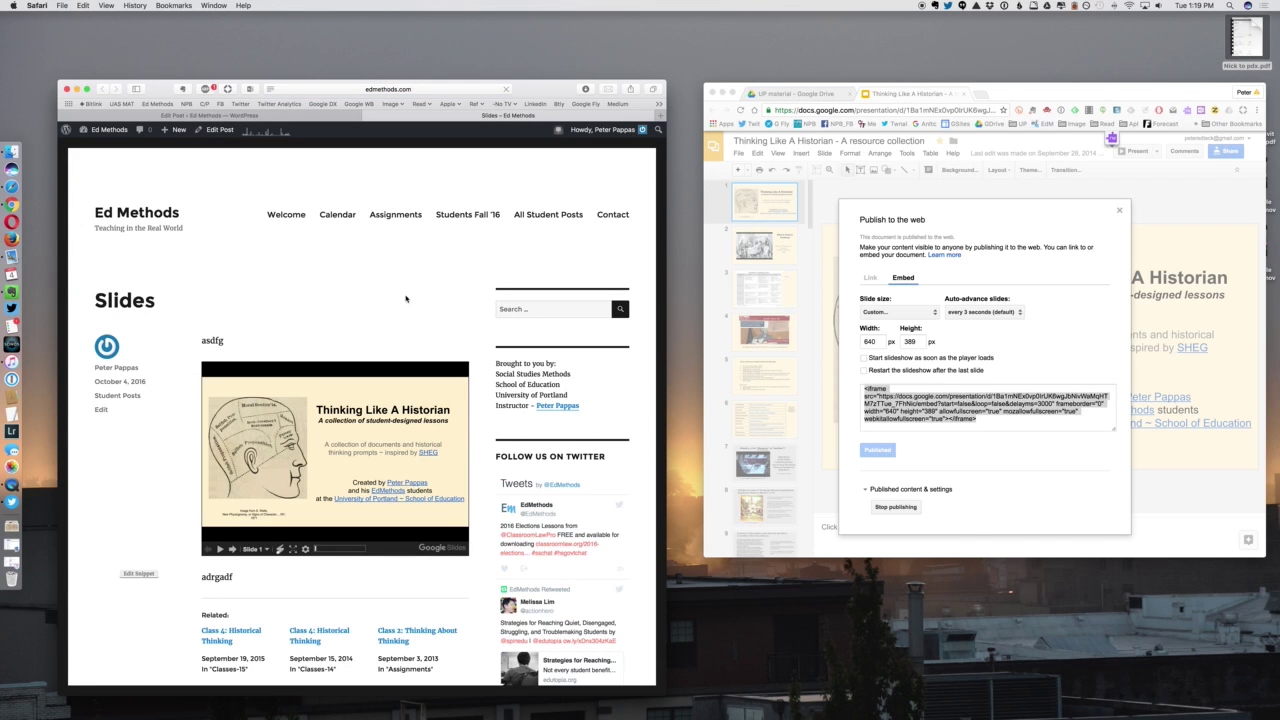
left_click(232, 549)
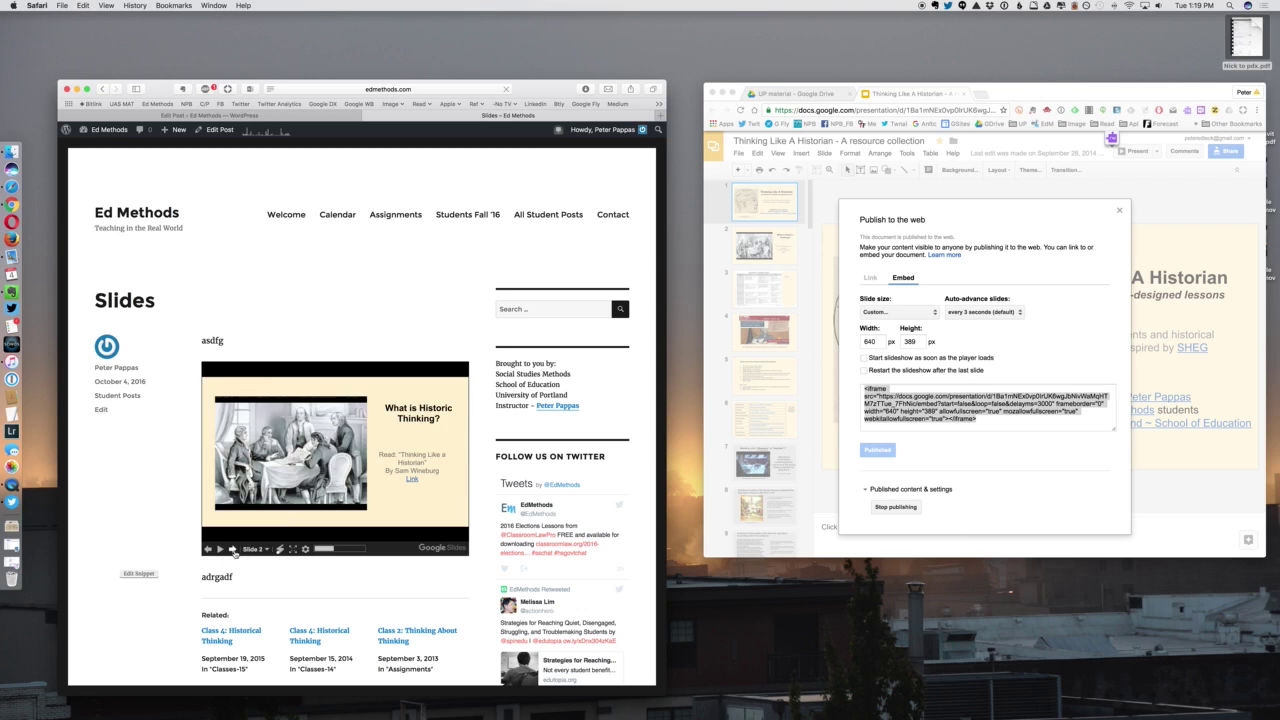
left_click(232, 549)
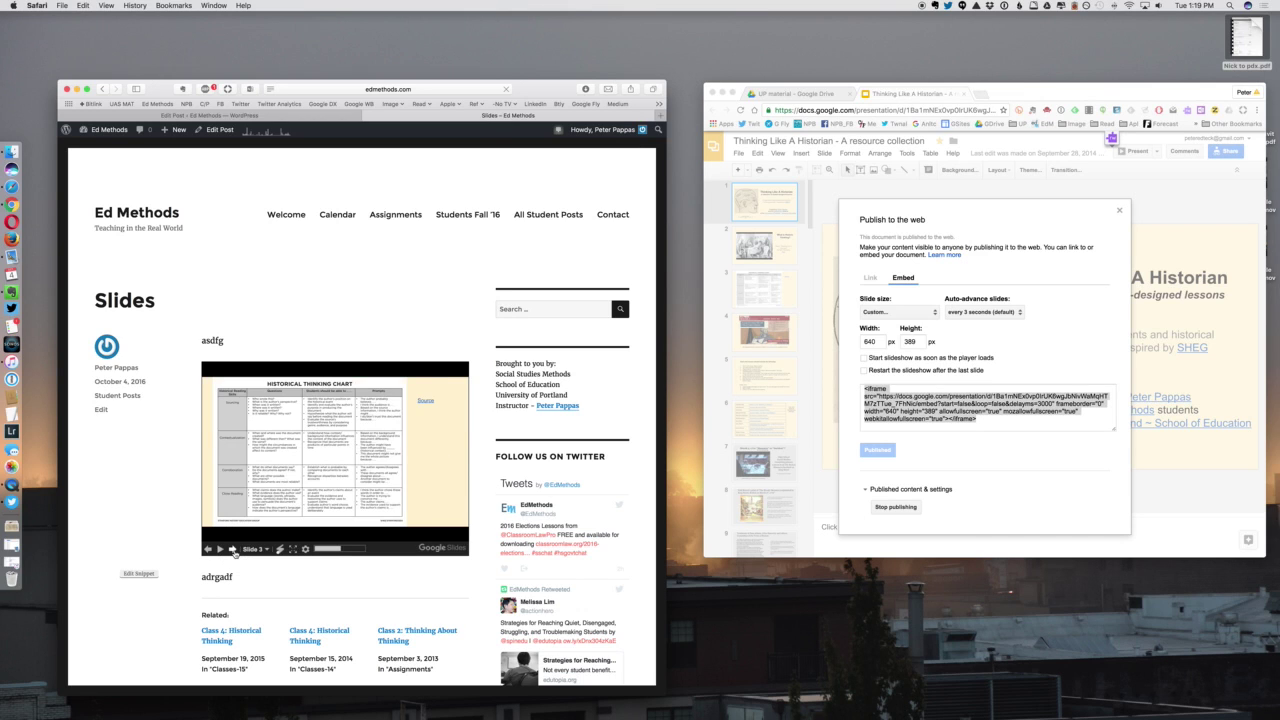
left_click(232, 549)
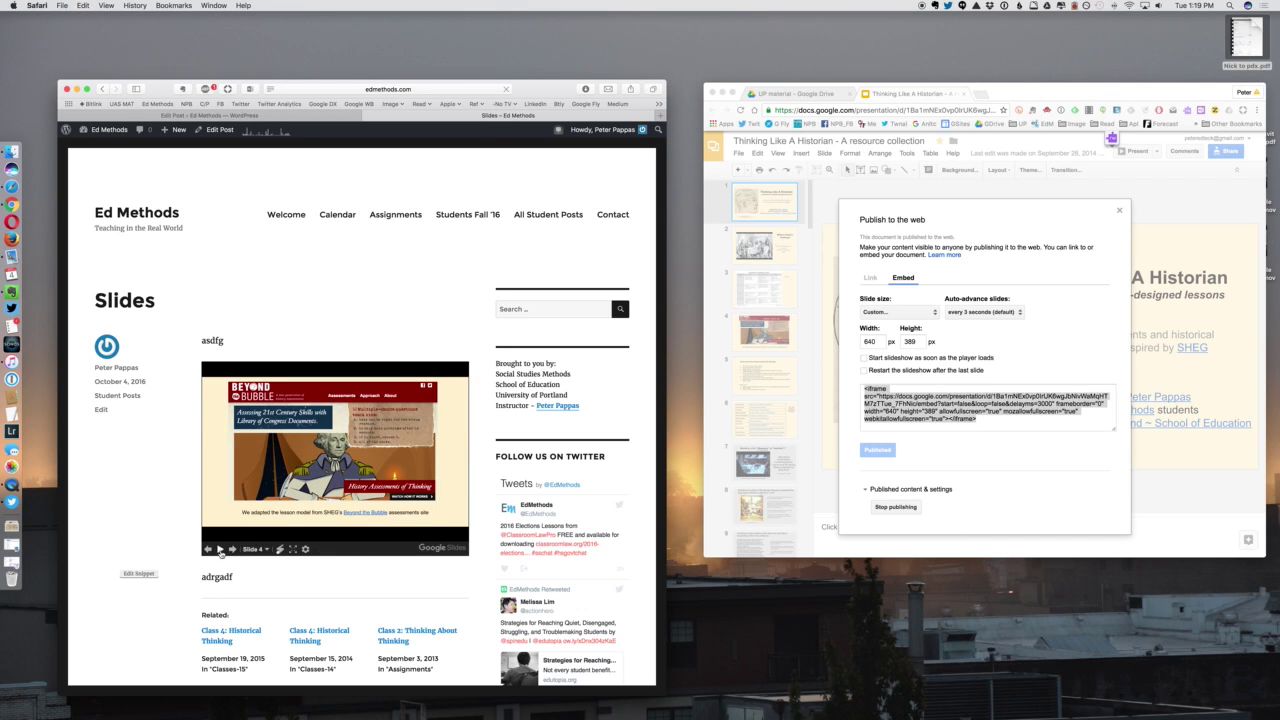
left_click(232, 549)
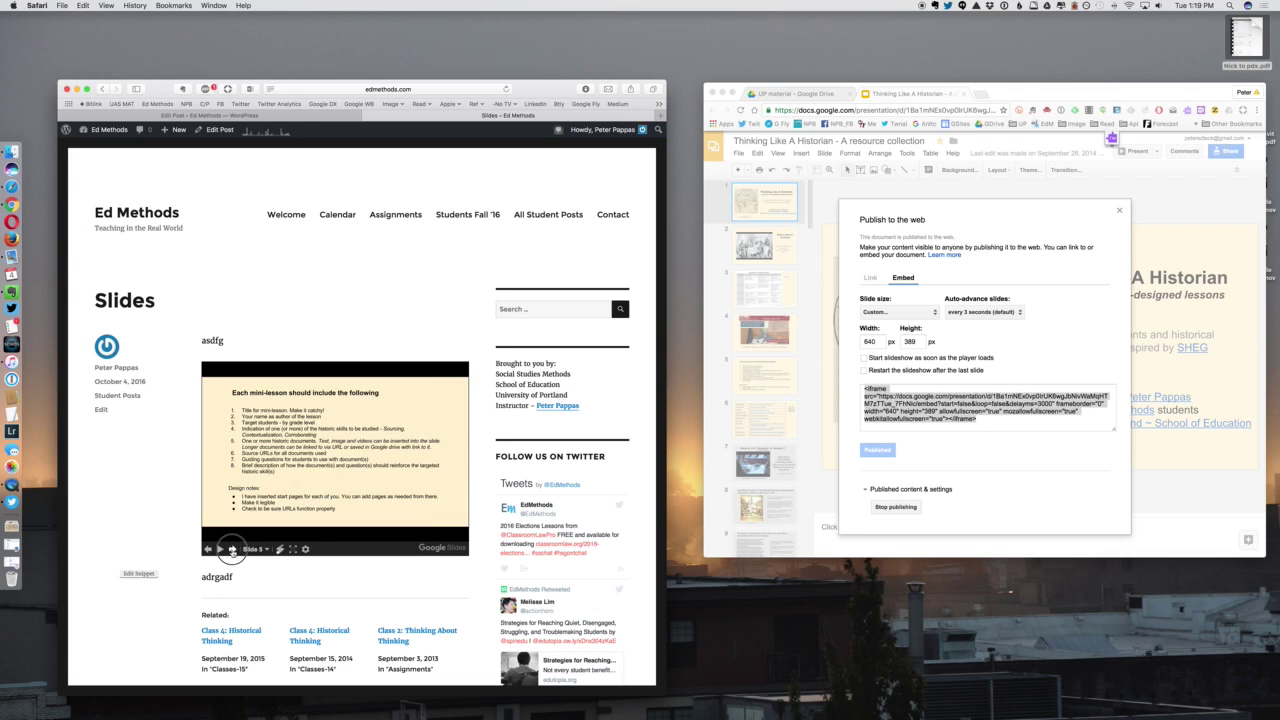
left_click(232, 549)
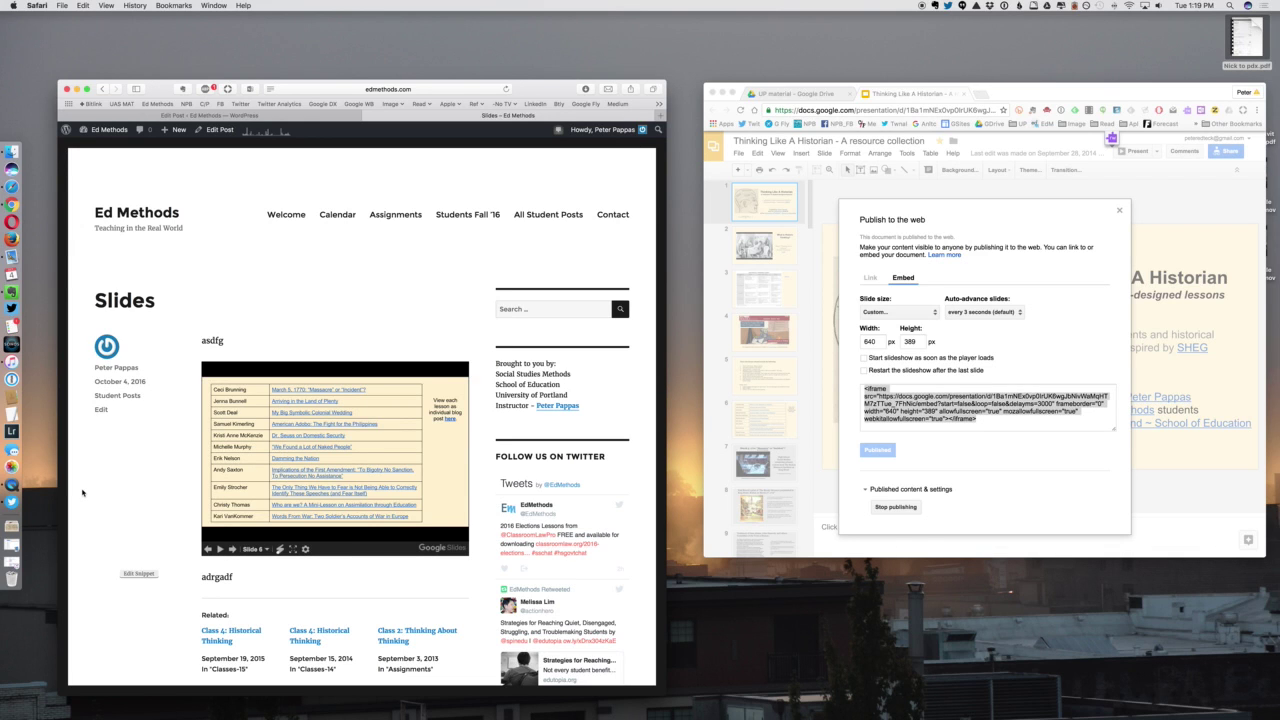